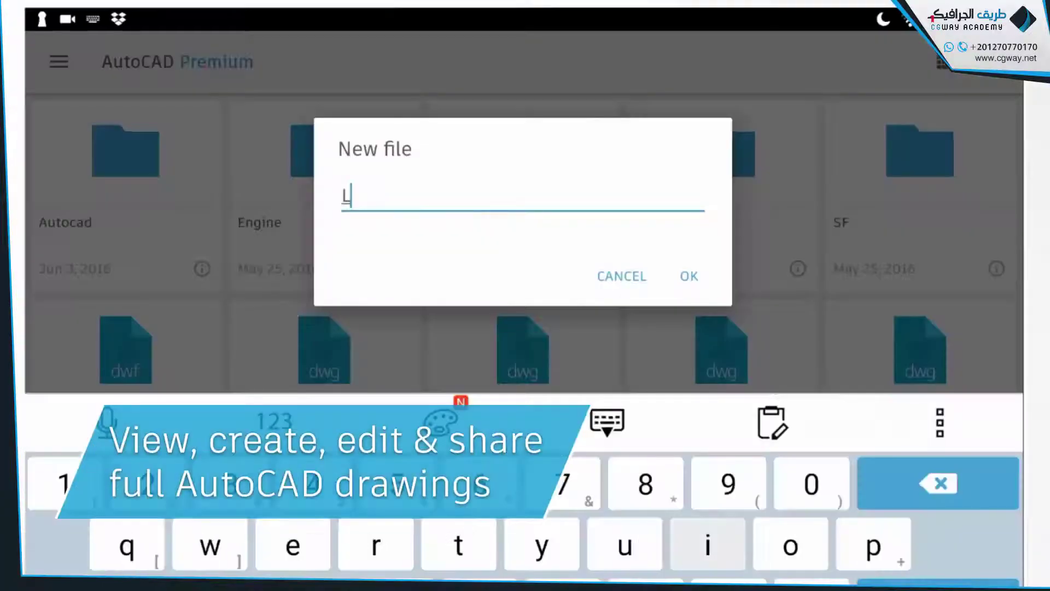
Step: Draw a red rectangle around the closet area and label it 'Closet'
type("iving")
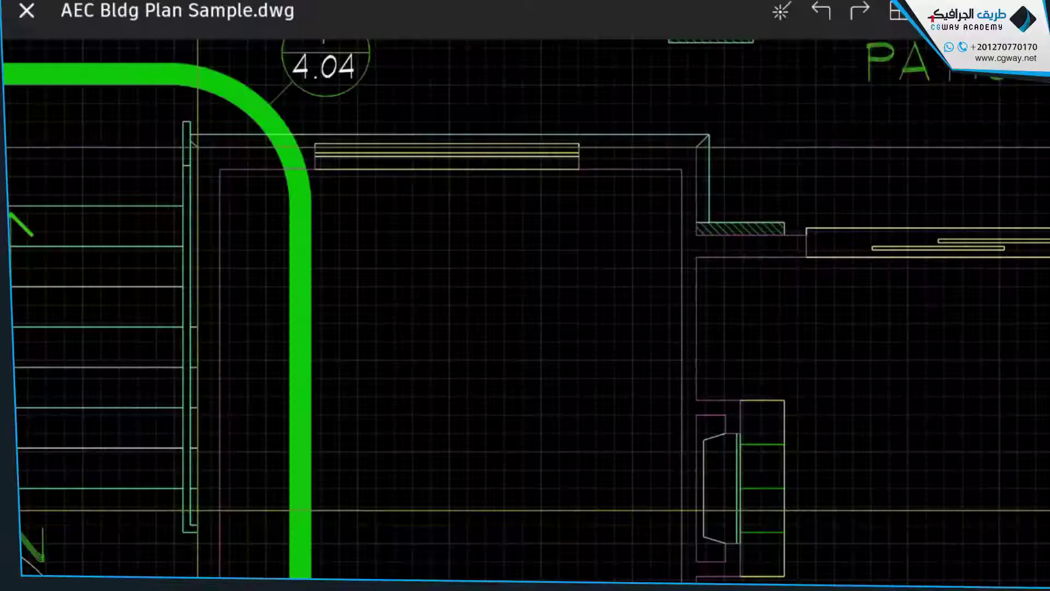
mouse_move(357, 214)
left_mouse_down()
mouse_move(417, 304)
mouse_move(541, 432)
mouse_move(541, 451)
left_mouse_up()
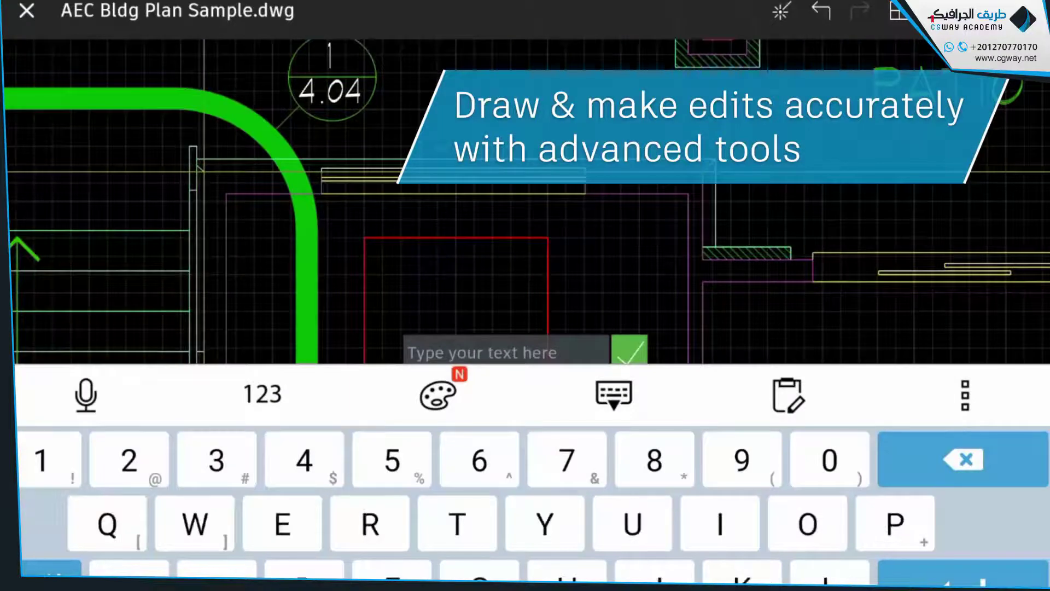
type("Closet")
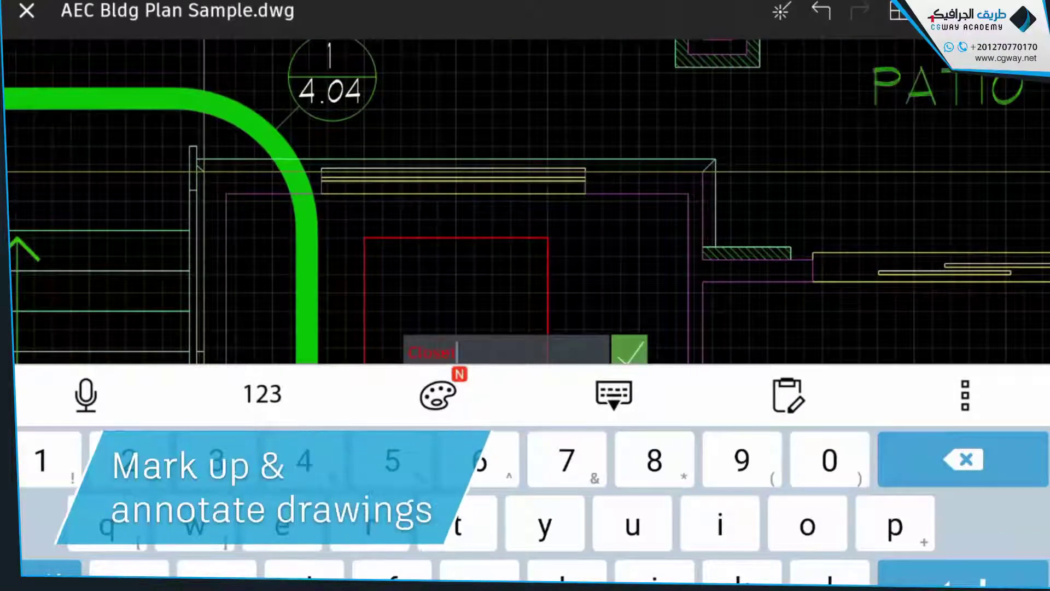
key("Return")
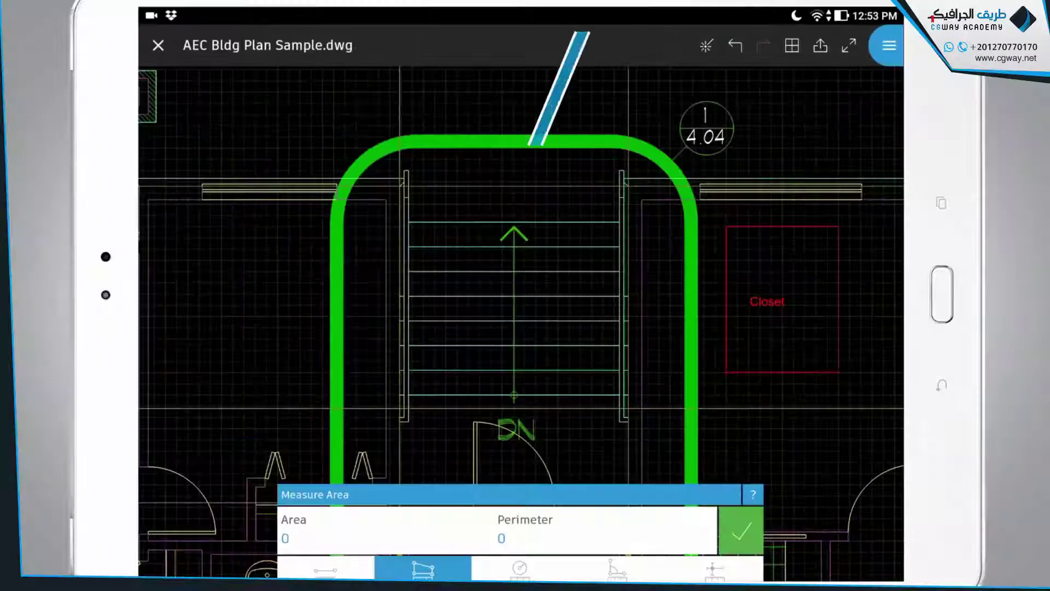
Step: Measure the stair area by picking its four corners
left_click(408, 170)
left_click(408, 395)
left_click(619, 394)
left_click(619, 170)
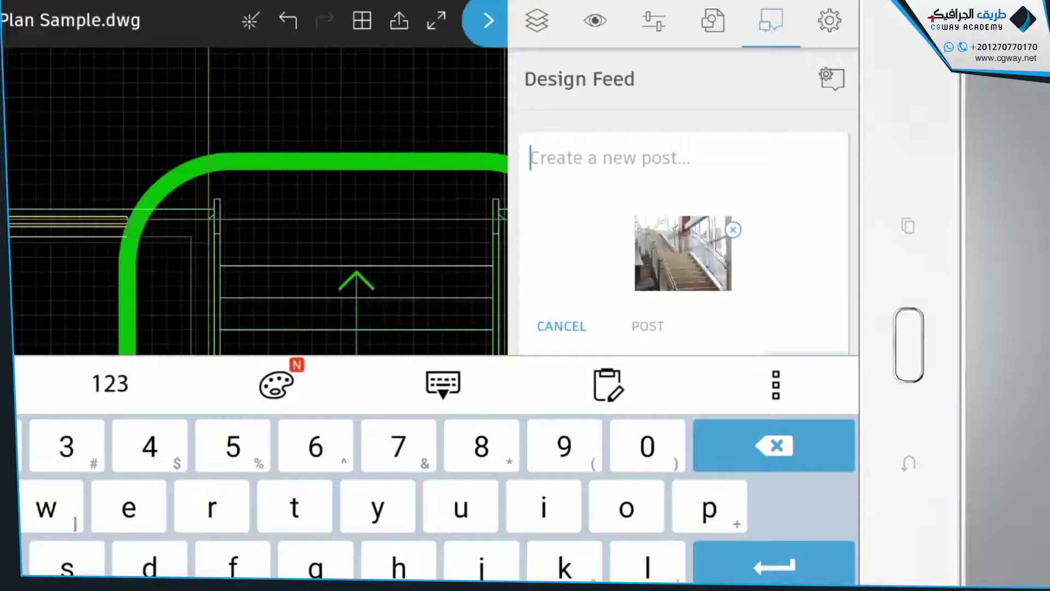
Step: Post the stair photo with a caption to the design feed
type("Here is a sample.")
left_click(647, 326)
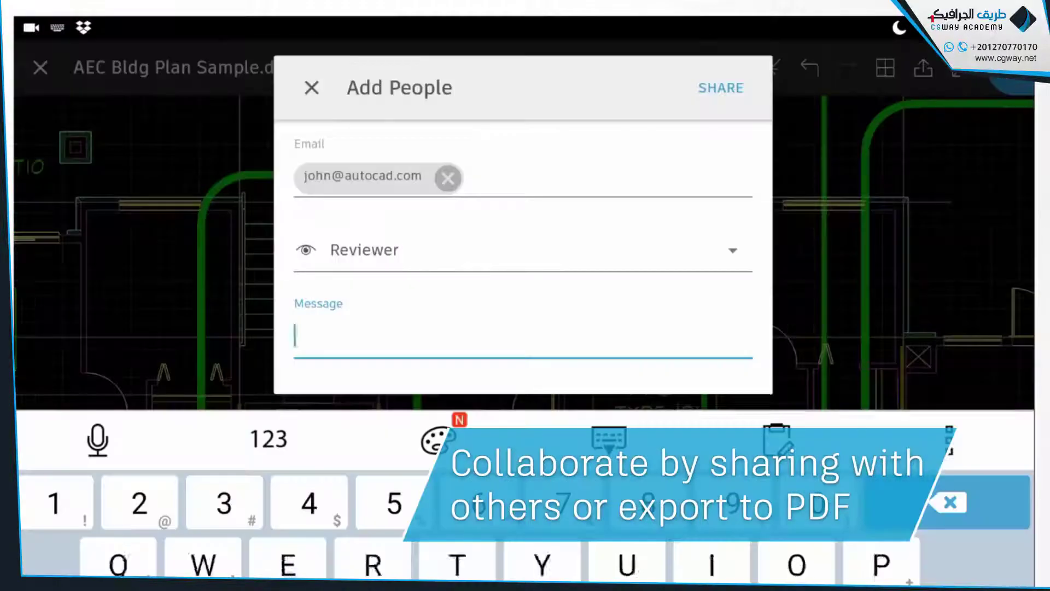
type("Take a l")
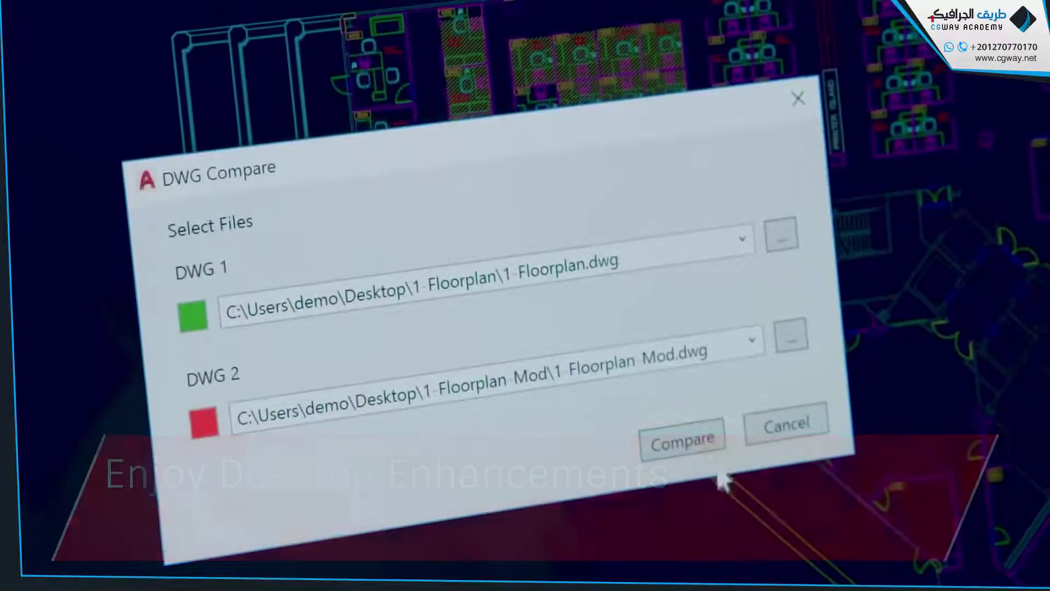
Step: Run the comparison of 1-Floorplan.dwg against 1-Floorplan-Mod.dwg
left_click(684, 435)
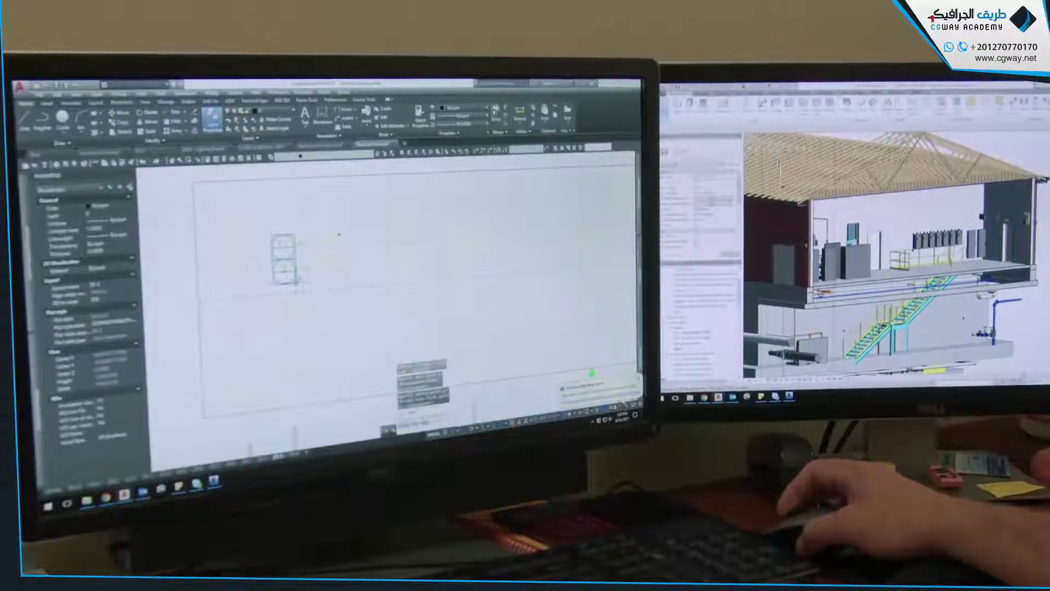
Step: Delete the selected small objects from the middle of the drawing
key("Delete")
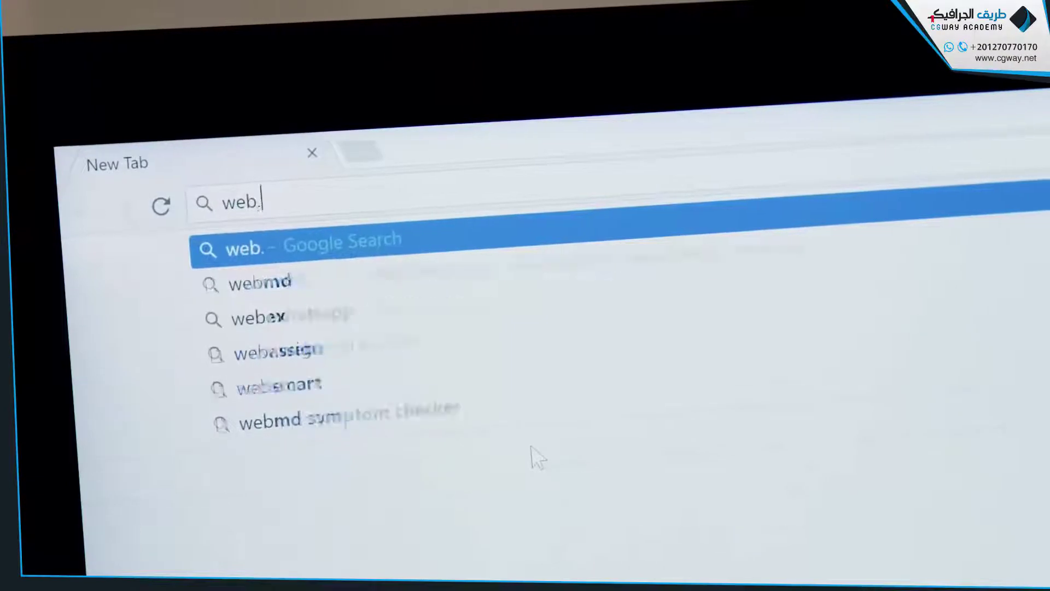
Step: Enter web.autocad.com in the new tab's address bar
type("tocad.com")
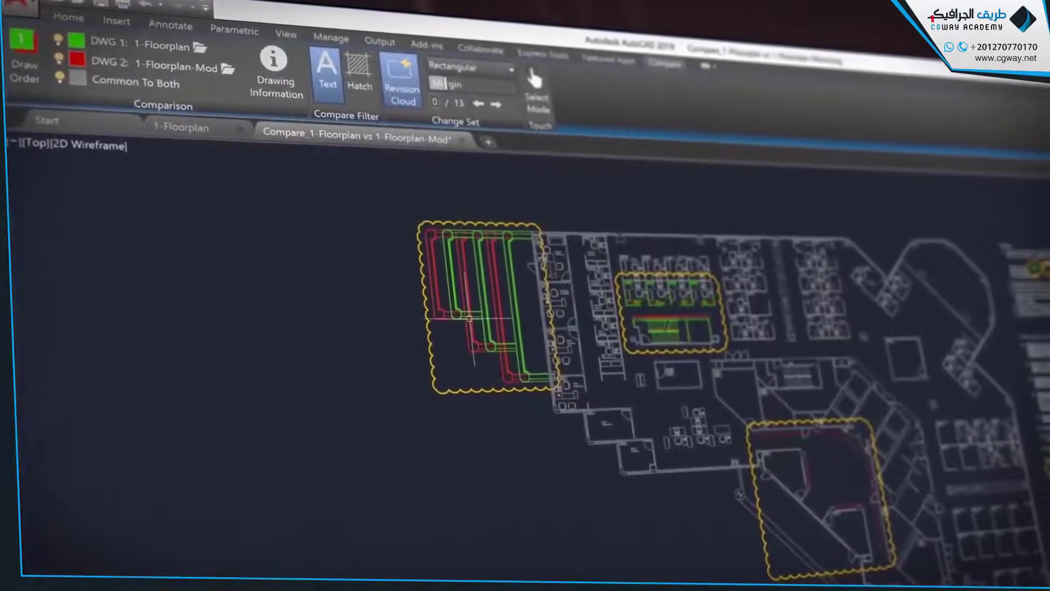
Step: Share the Mountview Cabin model and all layouts with object properties, then view it in the browser
scroll(470, 317, "up", 5)
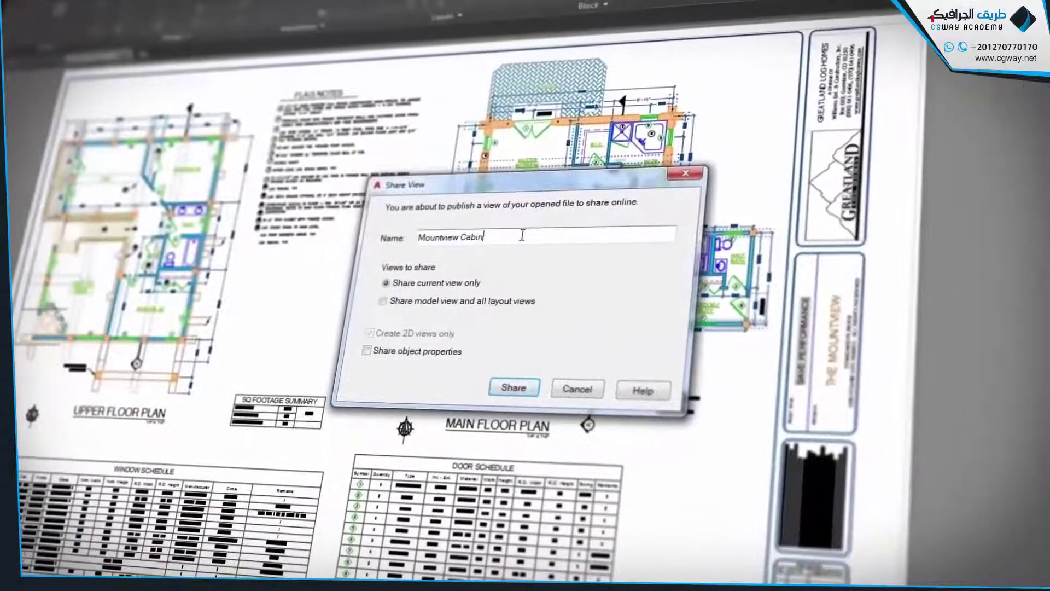
left_click(392, 300)
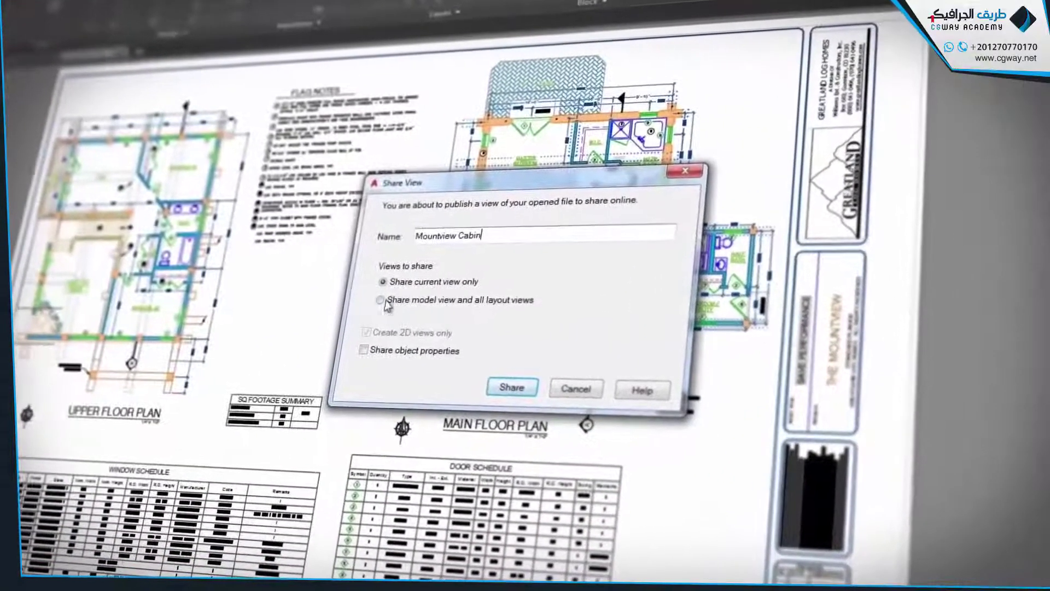
left_click(360, 349)
left_click(509, 387)
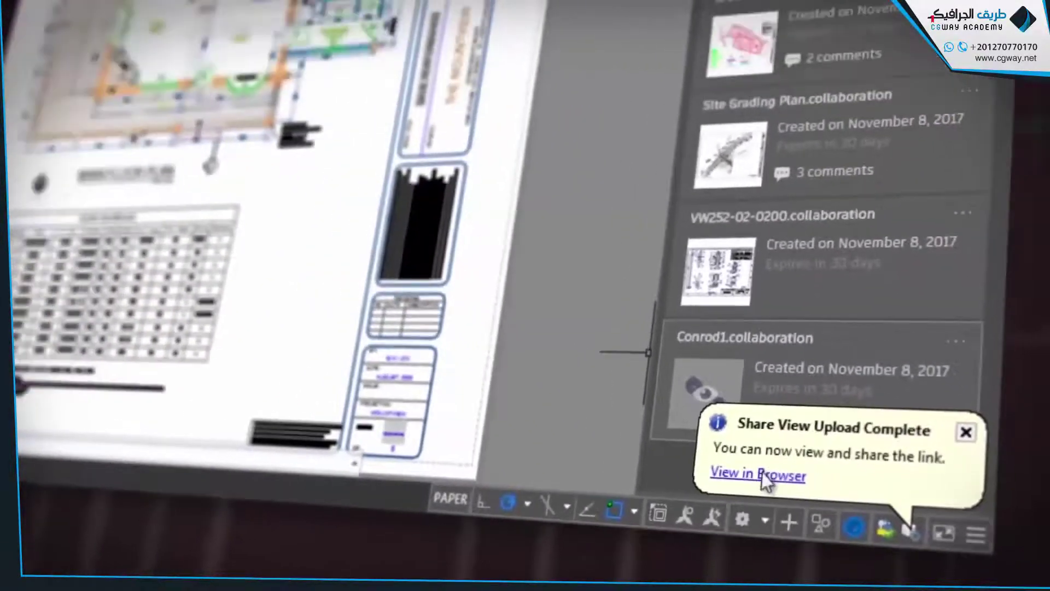
left_click(762, 472)
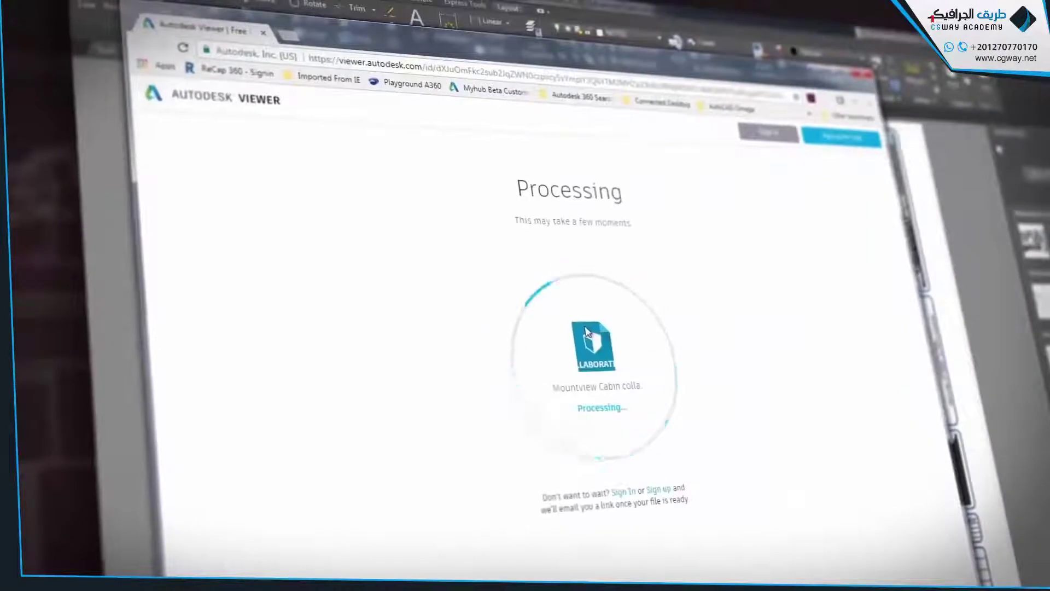
Step: Zoom into the master bath and write a comment: 'Please approve changes to the…'
scroll(568, 352, "up", 10)
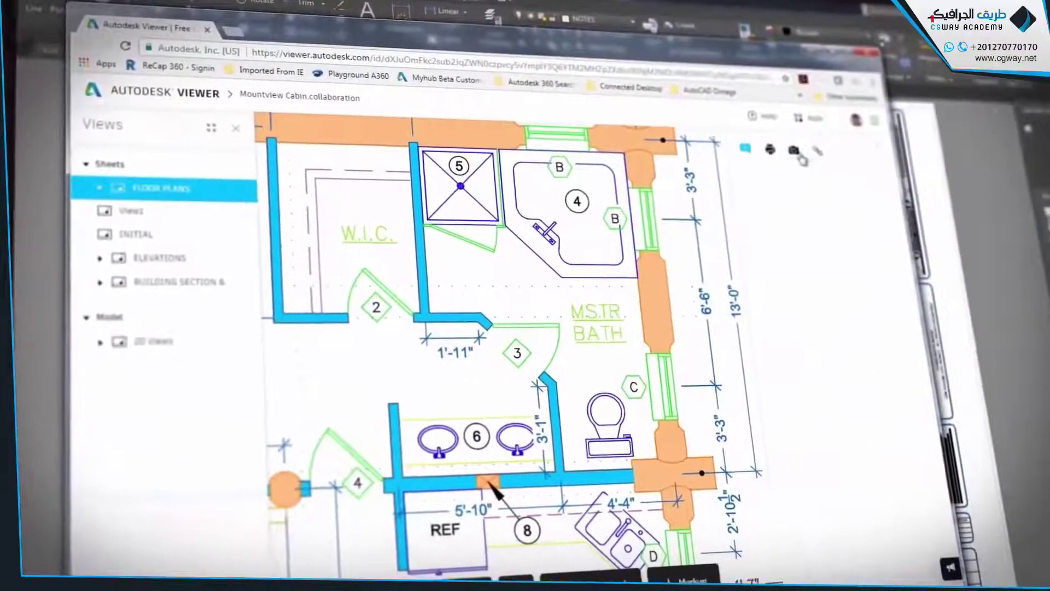
type("Please approve changes to the")
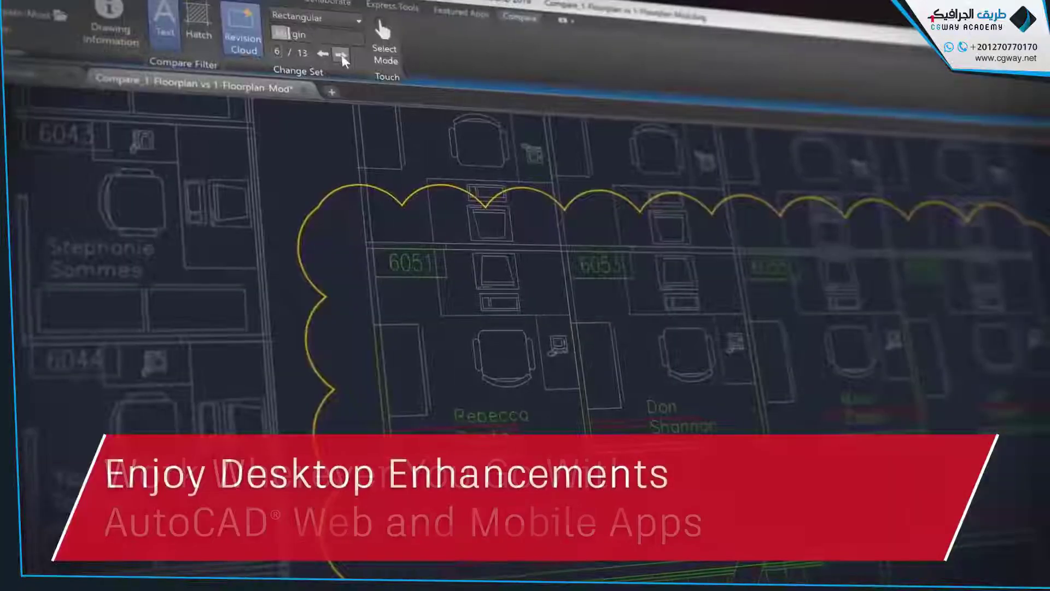
Step: Advance to the next change set, showing the revision cloud around offices 6051 and 6055
left_click(327, 50)
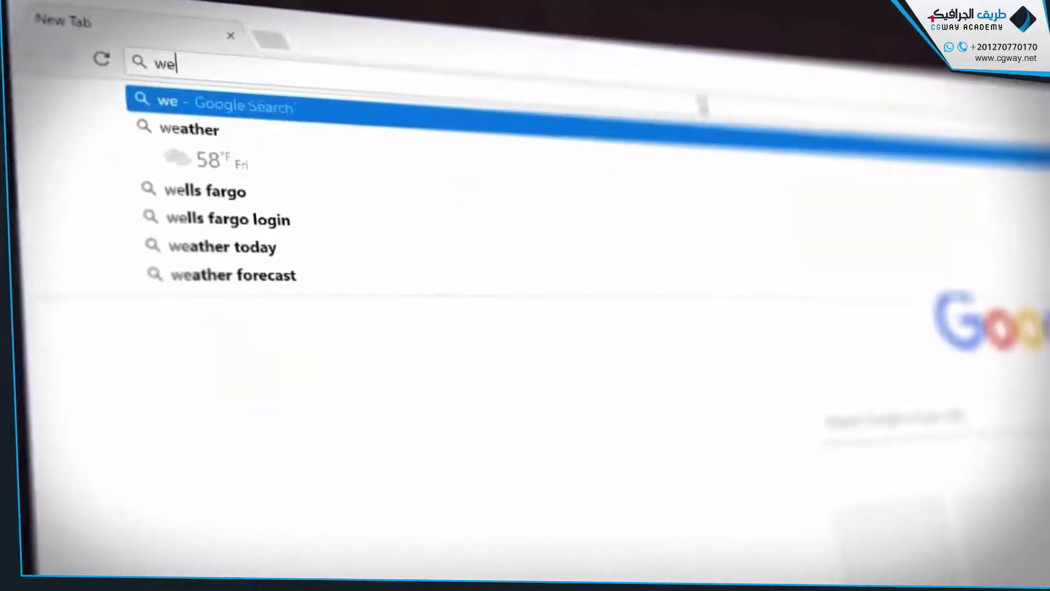
Step: Go to web.autocad.com
type("b.autocad.co")
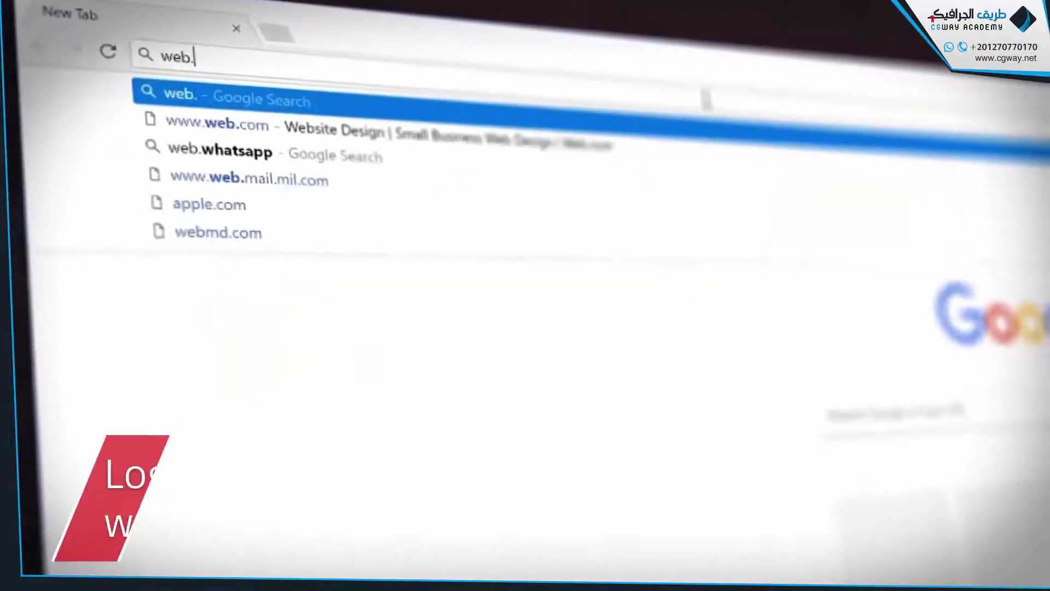
type("m")
key("Return")
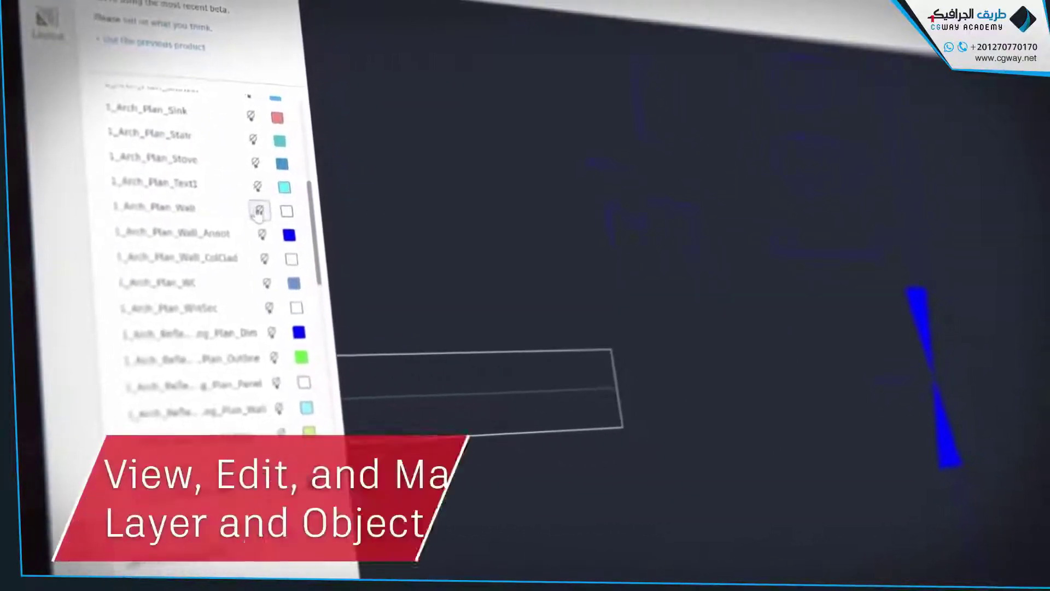
Step: Toggle the visibility of the 1_Arch_Plan_Stove layer in Wall Base.dwg
left_click(244, 149)
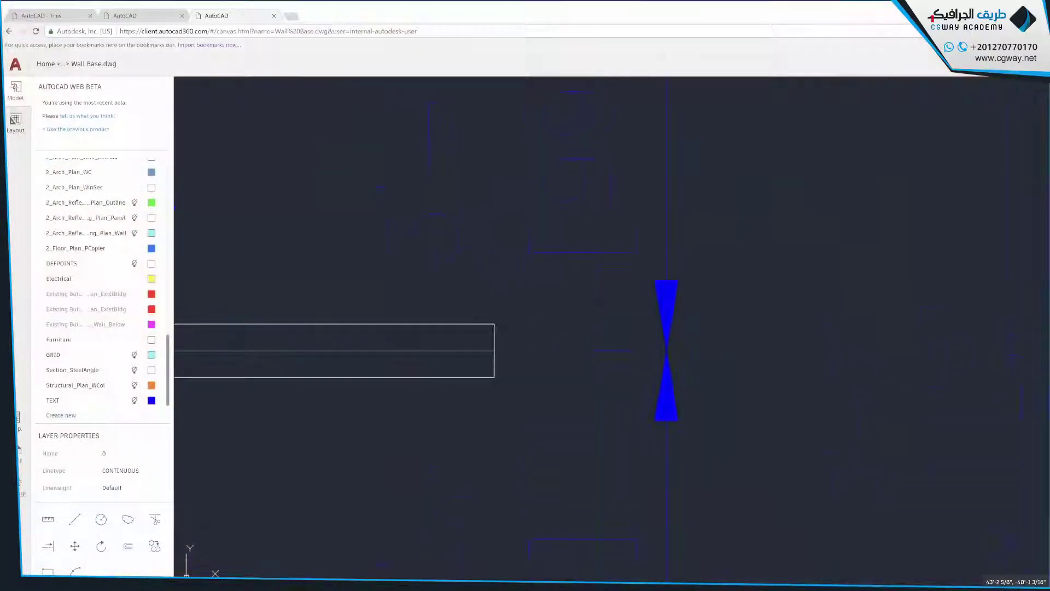
Step: Move the horizontal wall to the left, using its corner as the base point
left_click(75, 545)
left_click(496, 324)
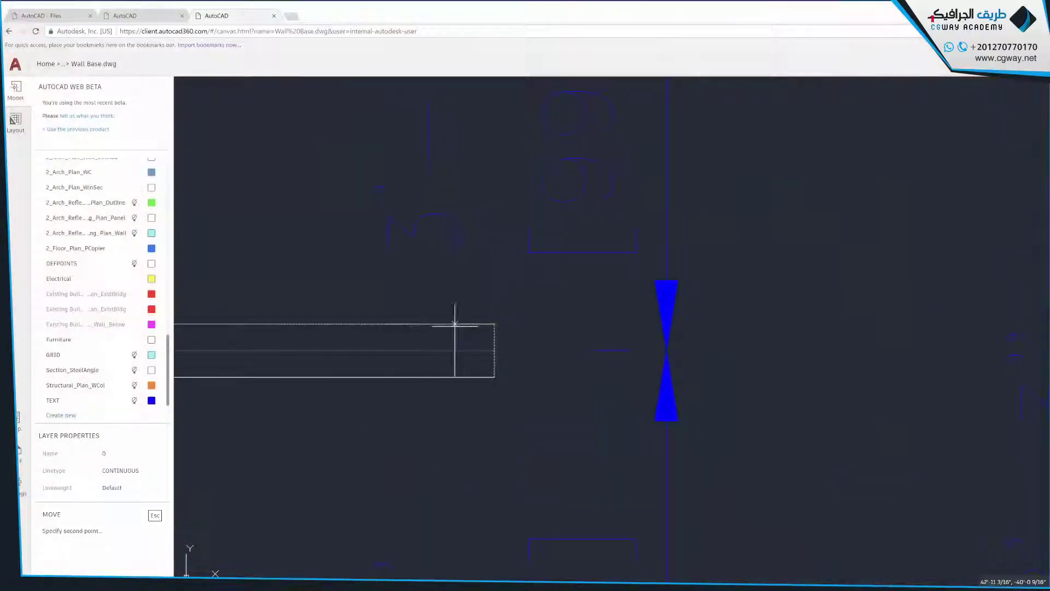
left_click(374, 325)
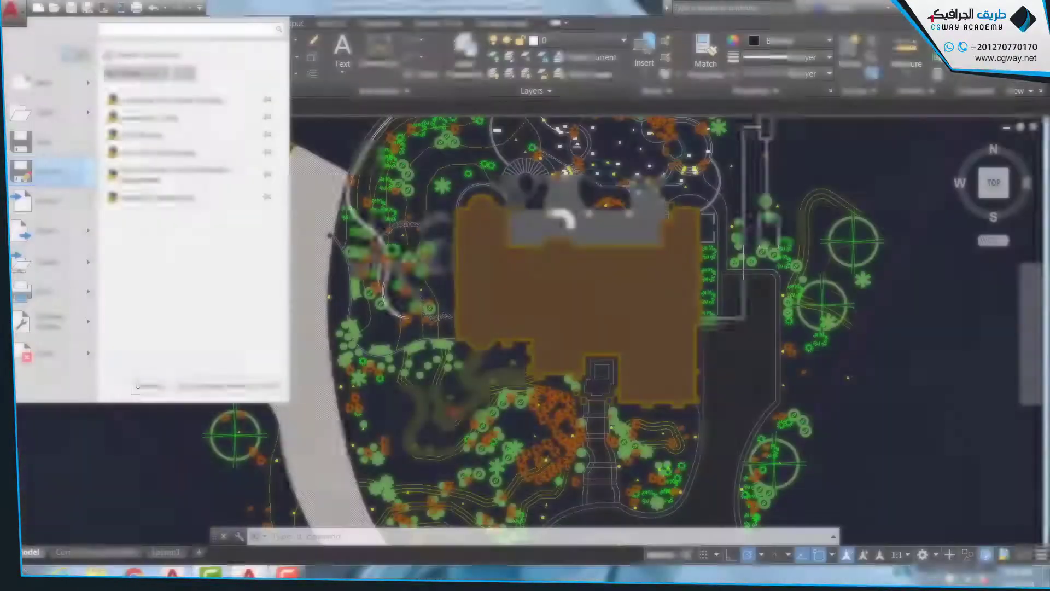
Step: Dismiss the save-a-copy and open-file options, then accept the Save to AutoCAD Web and Mobile plug-in agreement
mouse_move(87, 171)
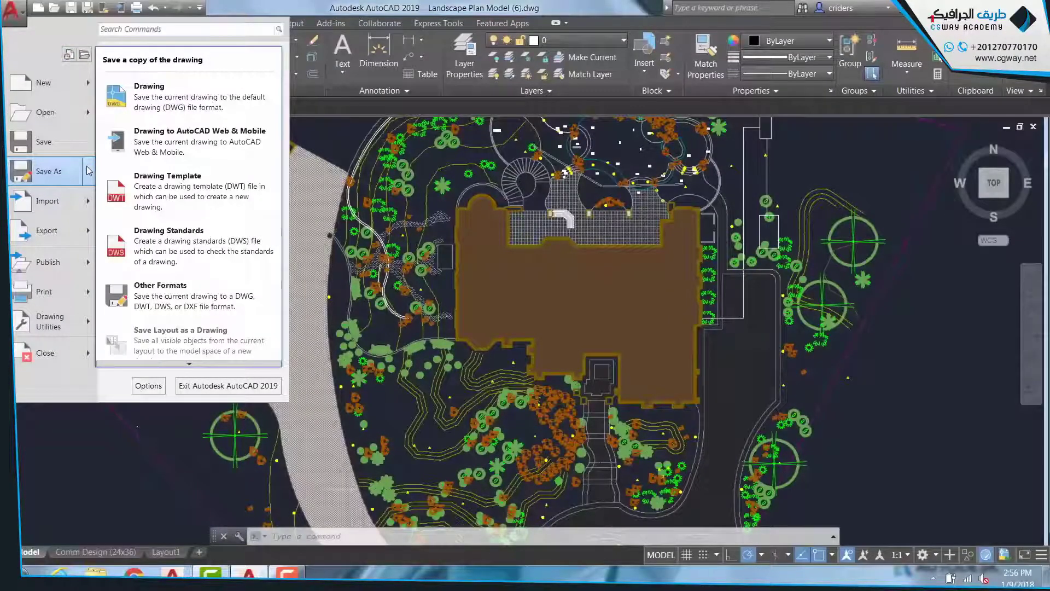
left_click(145, 147)
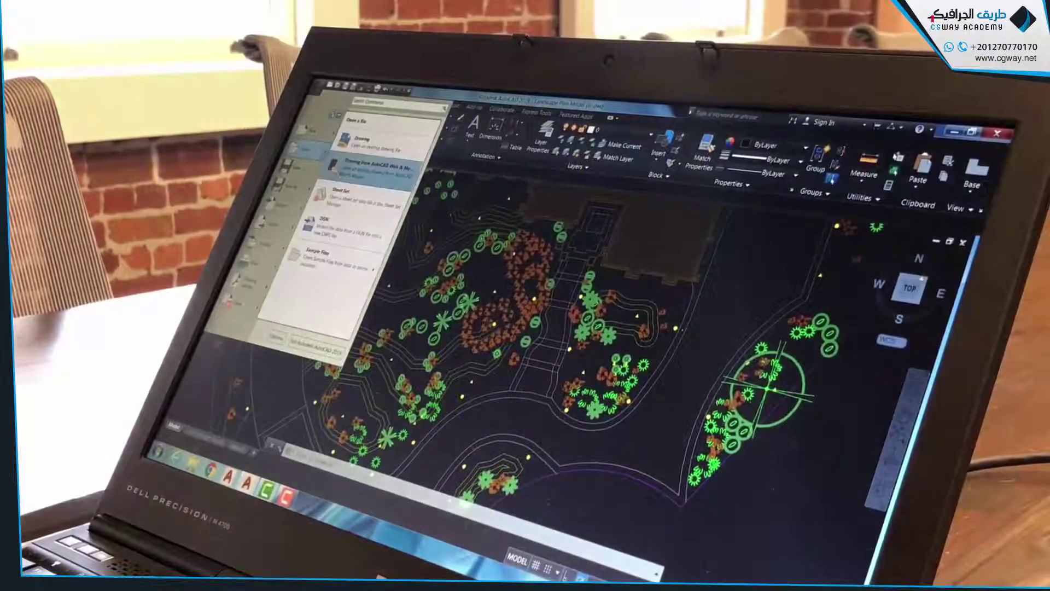
mouse_move(290, 187)
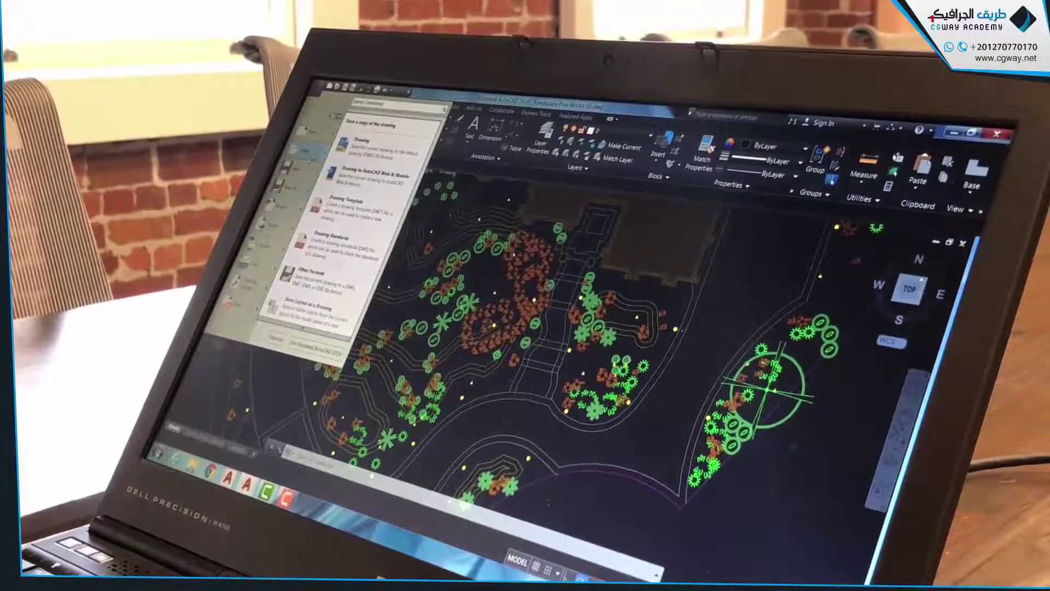
mouse_move(300, 149)
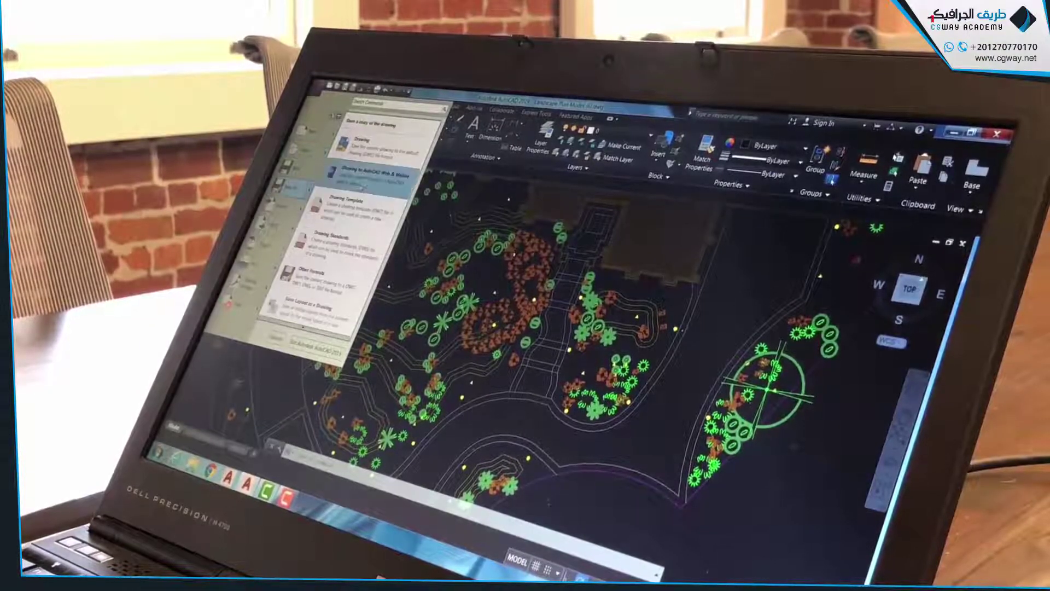
key("Escape")
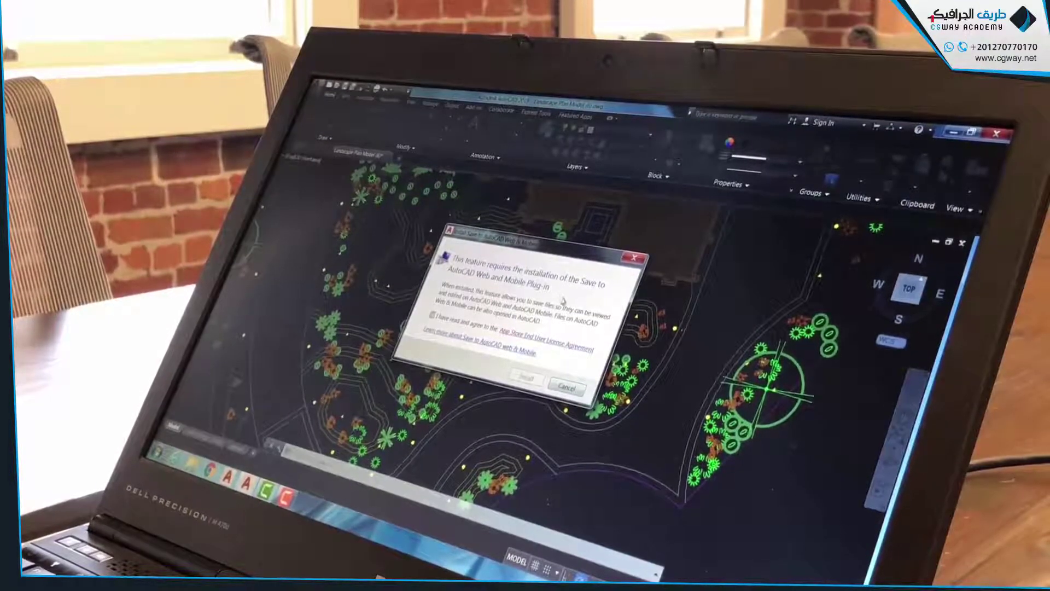
left_click(433, 317)
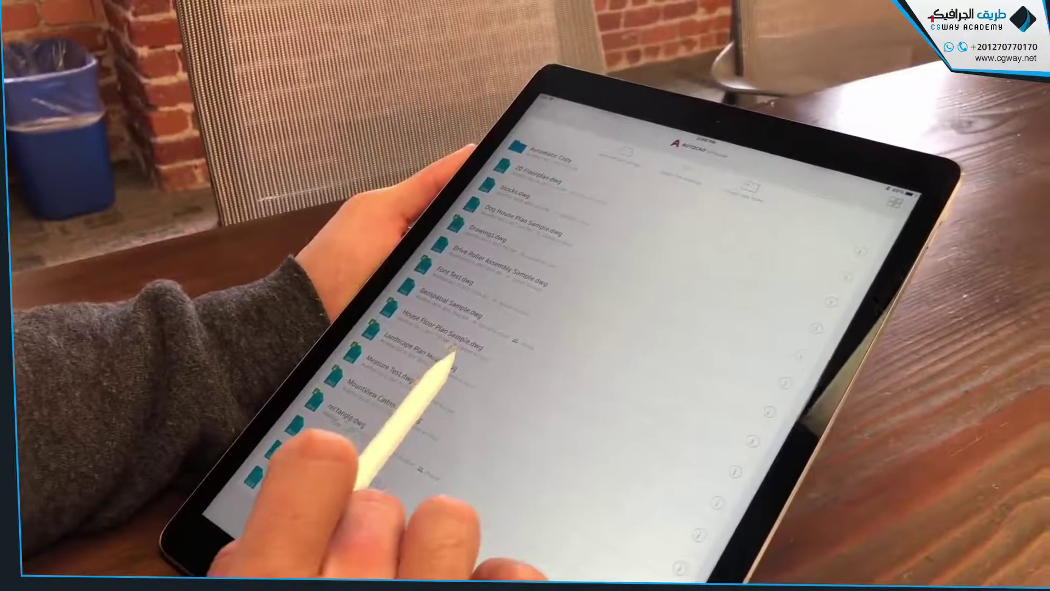
Step: Open Landscape Plan Model.dwg in the AutoCAD mobile app's file list
left_click(451, 353)
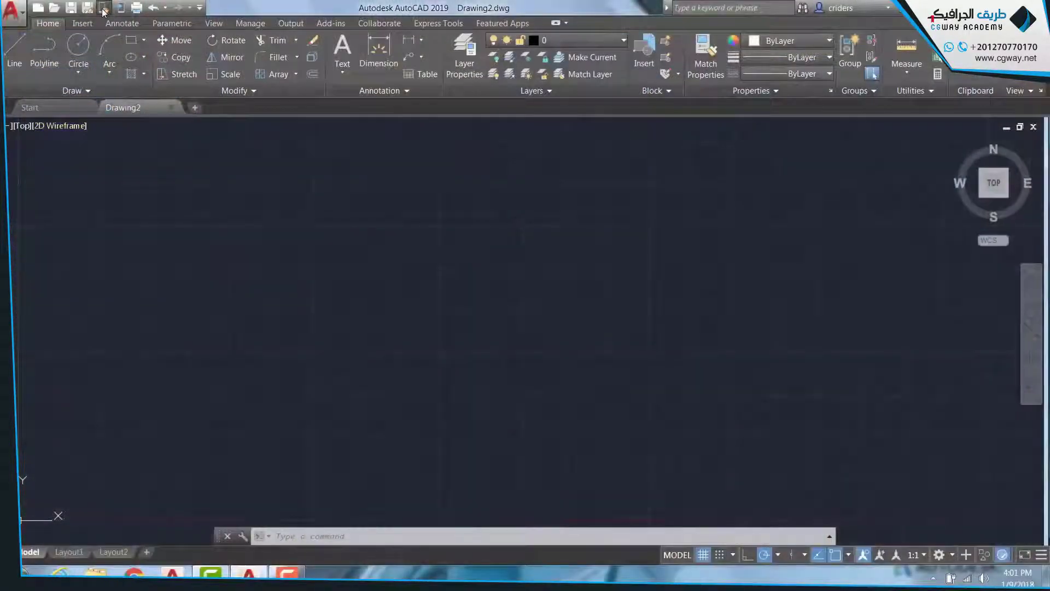
Step: Bring up the desktop's Open from Web & Mobile cloud file list
left_click(103, 9)
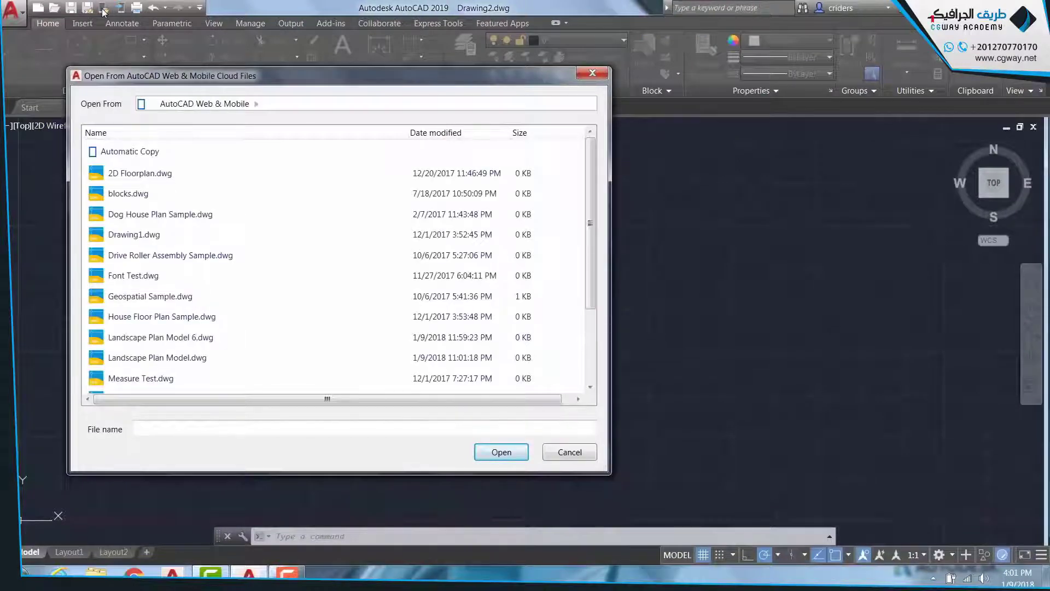
Step: Select Landscape Plan Model.dwg in the Open From AutoCAD Web & Mobile dialog and open it
left_click(169, 357)
left_click(509, 452)
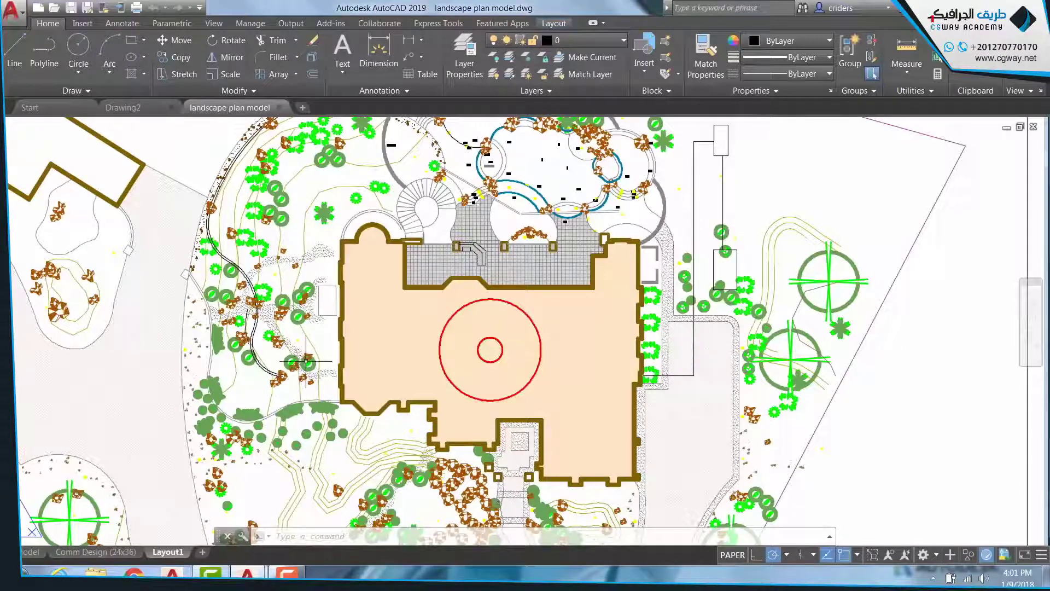
Step: Zoom out and back in on the landscape site plan
scroll(407, 391, "down", 4)
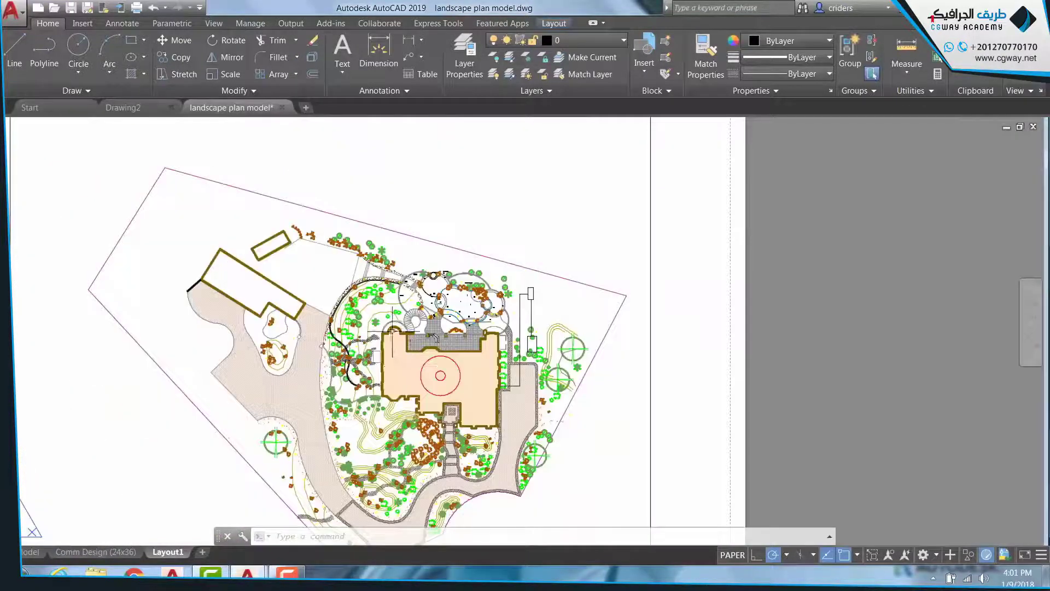
scroll(393, 331, "up", 4)
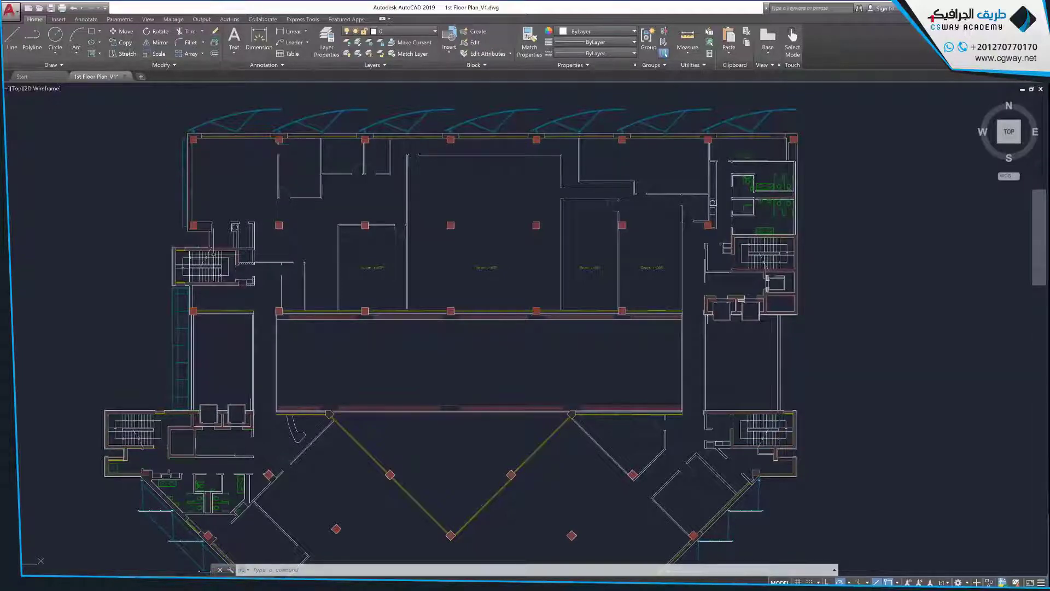
Step: Launch DWG Compare from the Collaborate tab, with 1st Floor Plan_V1 as the first drawing
left_click(263, 19)
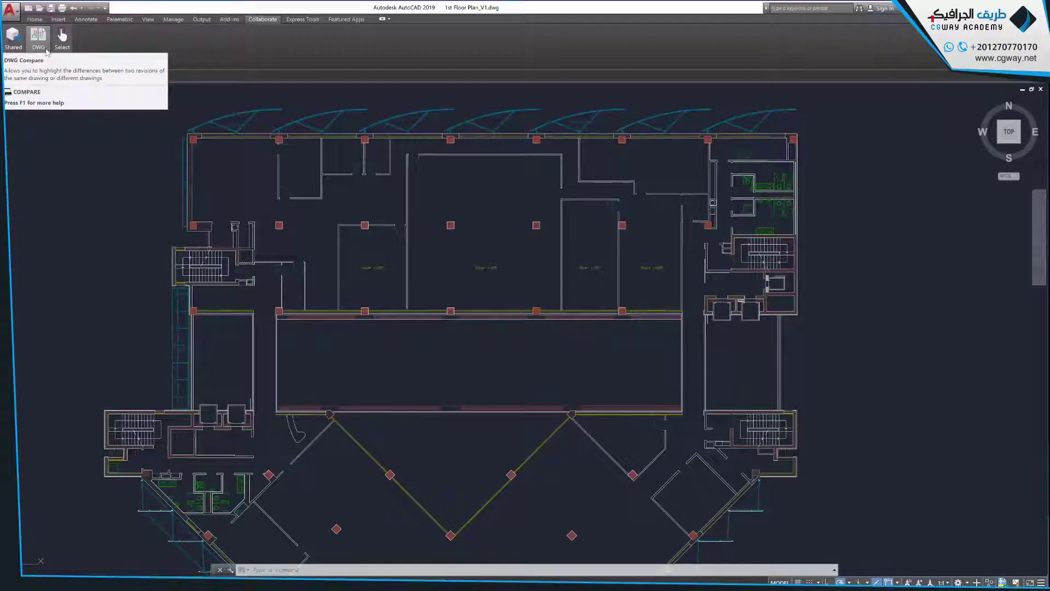
left_click(39, 39)
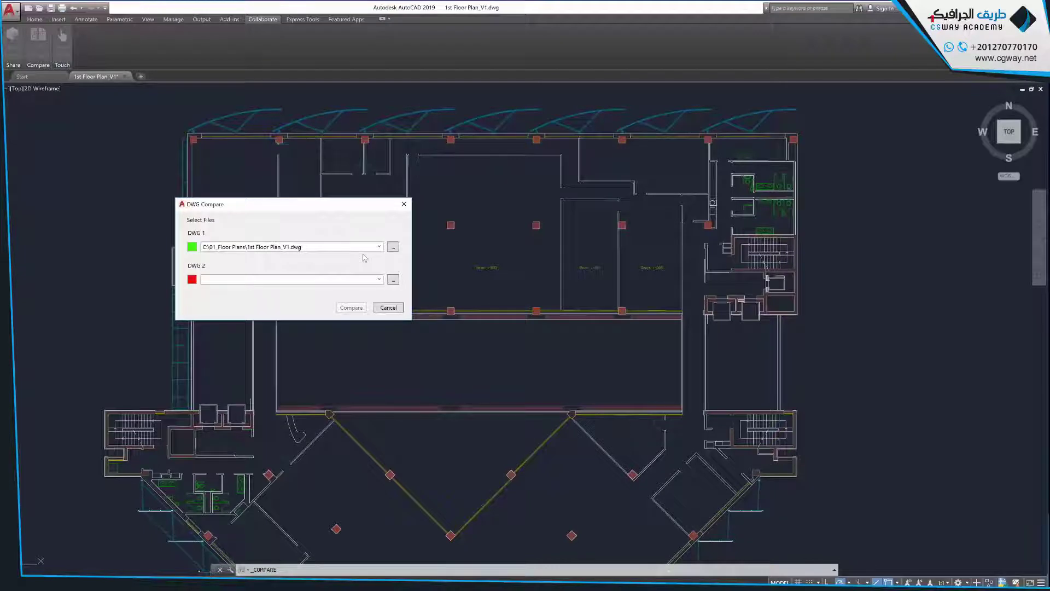
Step: Set 1st Floor Plan_V2 as DWG 2, keep its colour red, and run the comparison
left_click(394, 279)
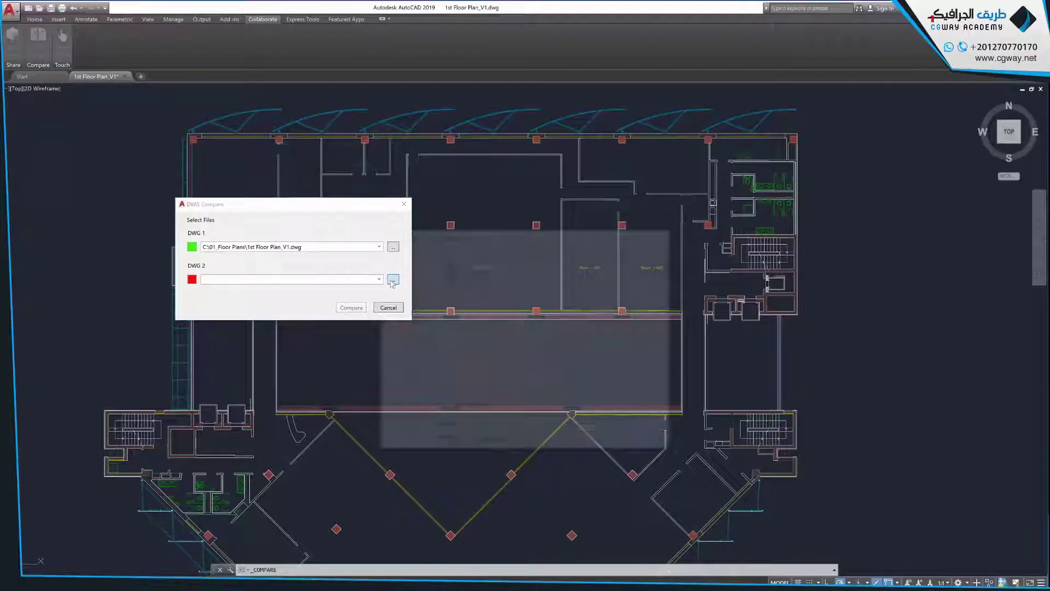
left_click(471, 278)
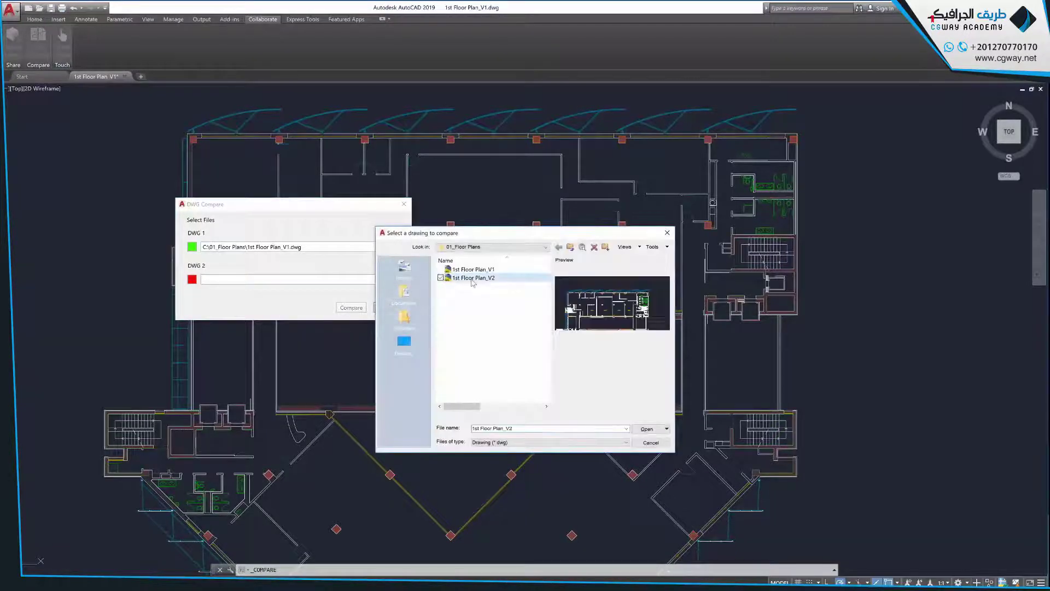
left_click(654, 430)
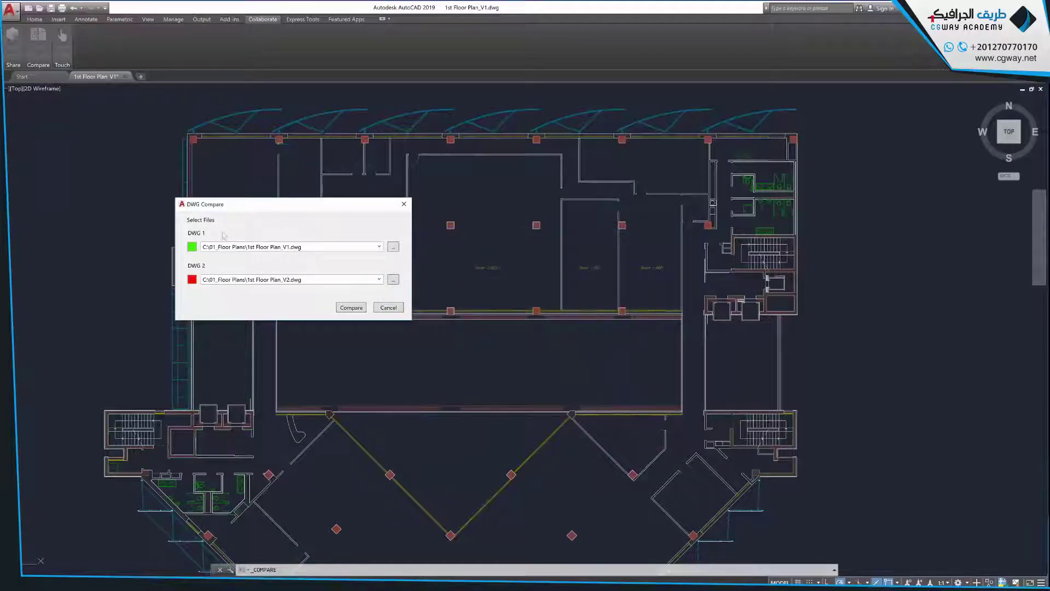
left_click(192, 280)
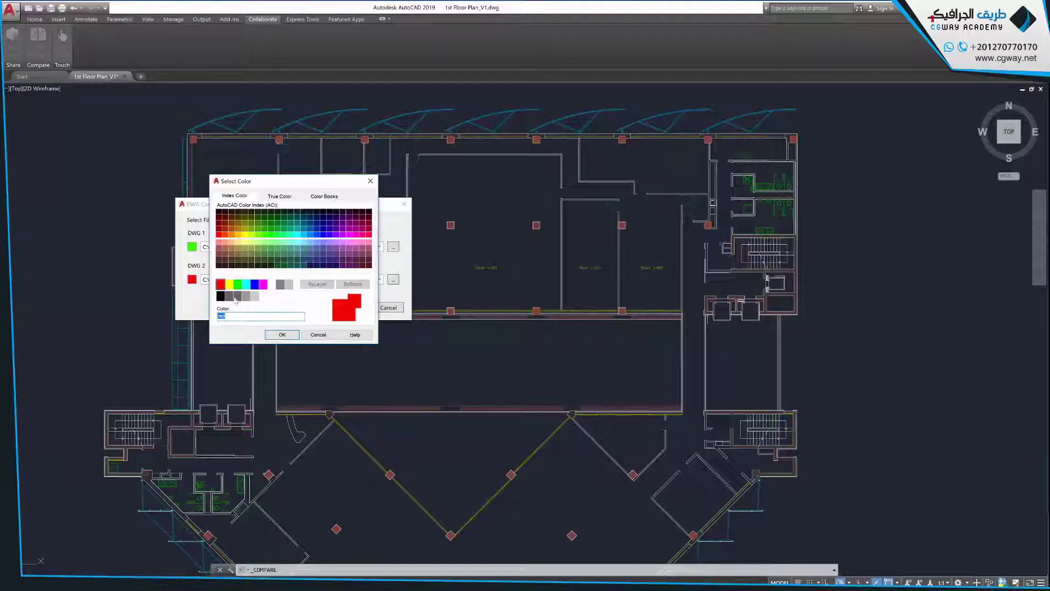
left_click(282, 335)
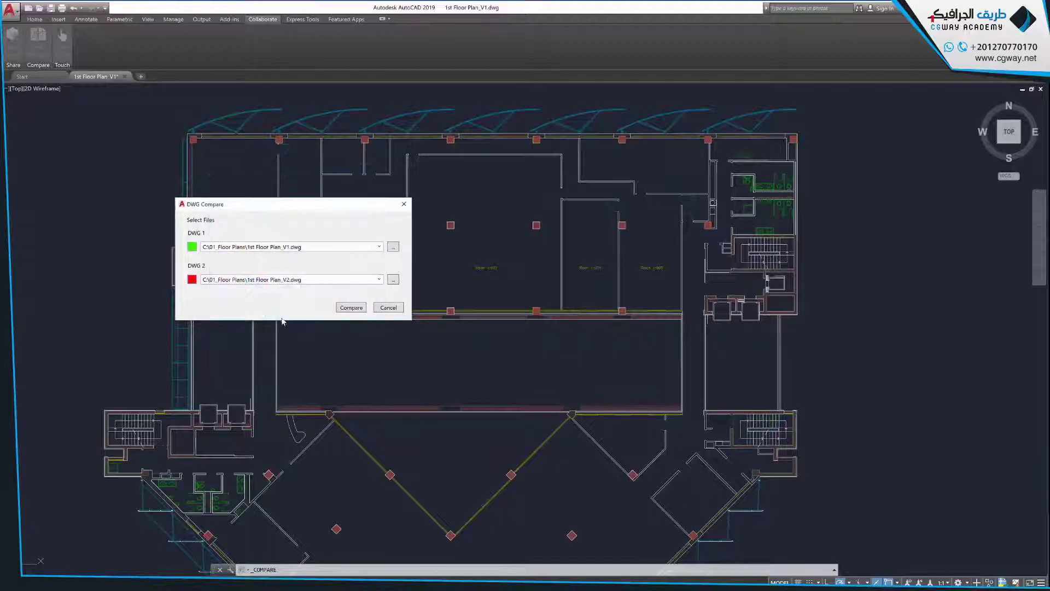
left_click(351, 307)
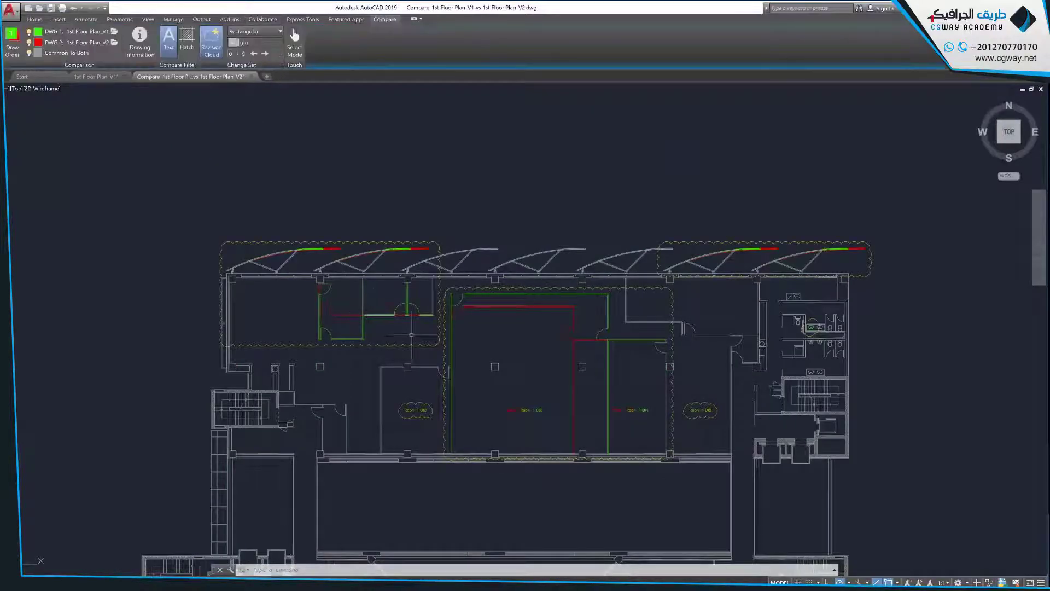
Step: Pan and zoom onto the revision clouds around the curved front canopy trusses
middle_click_drag(531, 402, 510, 295)
scroll(313, 217, "up", 4)
scroll(313, 218, "up", 2)
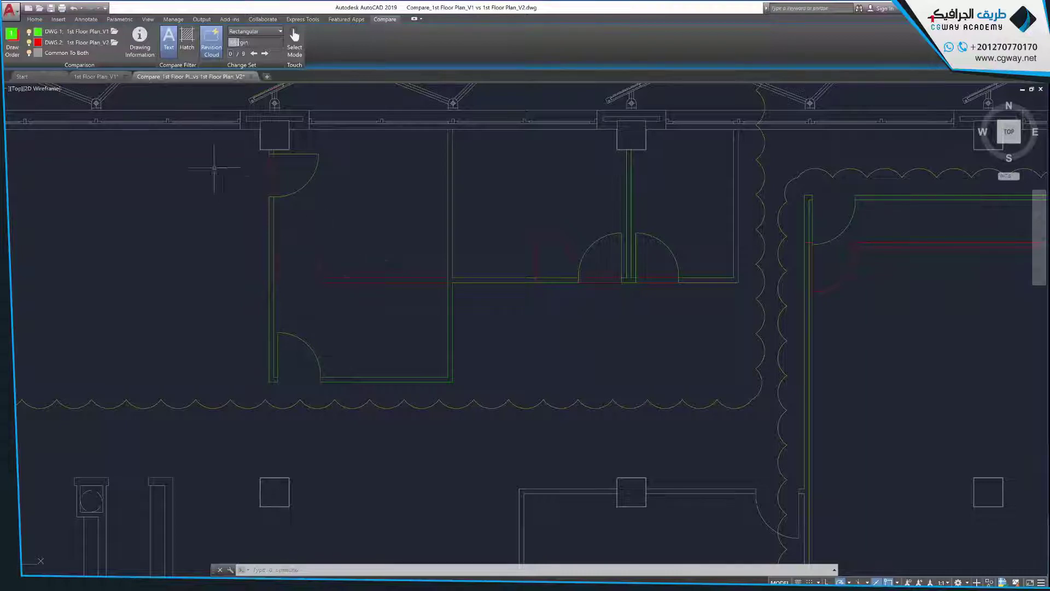
middle_click_drag(188, 176, 403, 291)
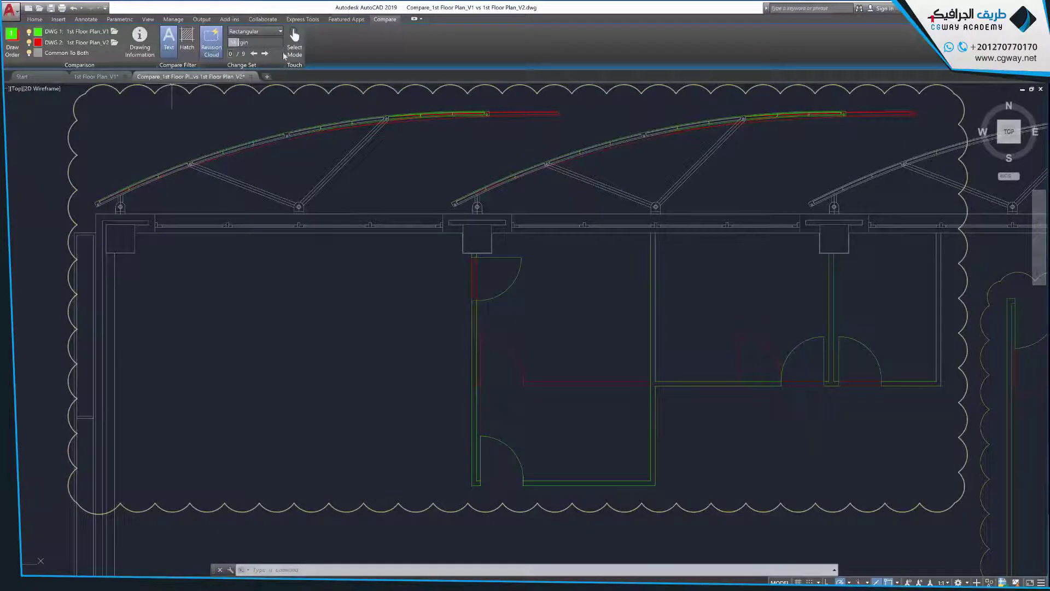
Step: Toggle DWG 1, DWG 2 and Common geometry off and back on in turn
left_click(30, 32)
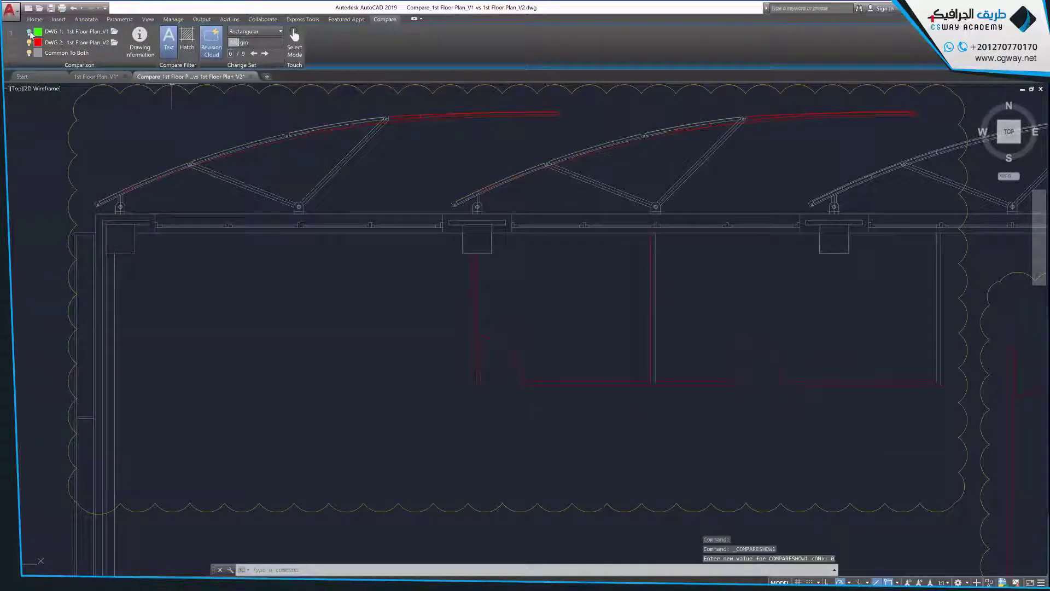
left_click(30, 32)
left_click(30, 42)
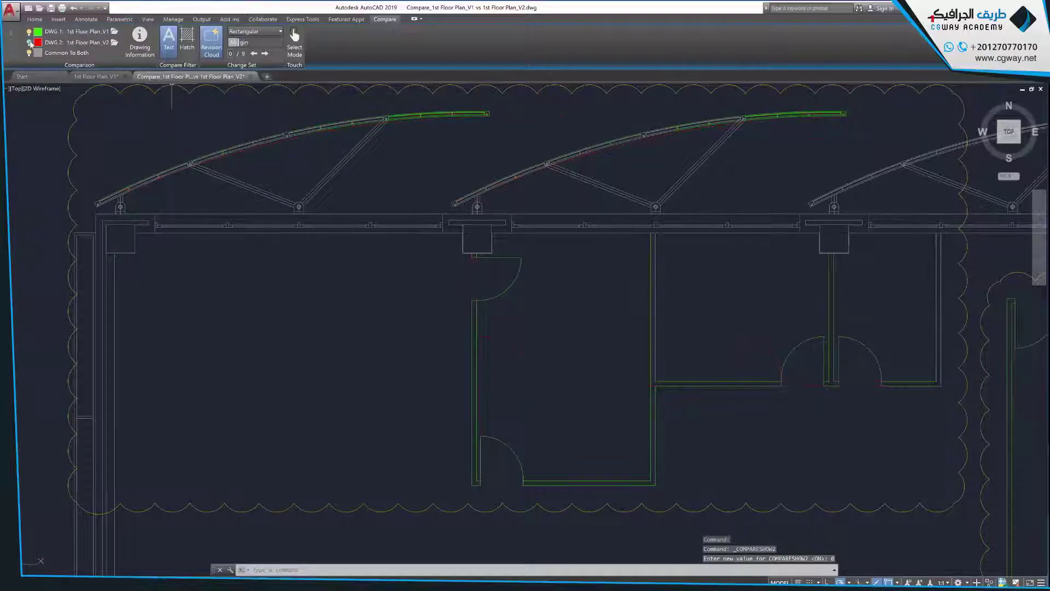
left_click(30, 42)
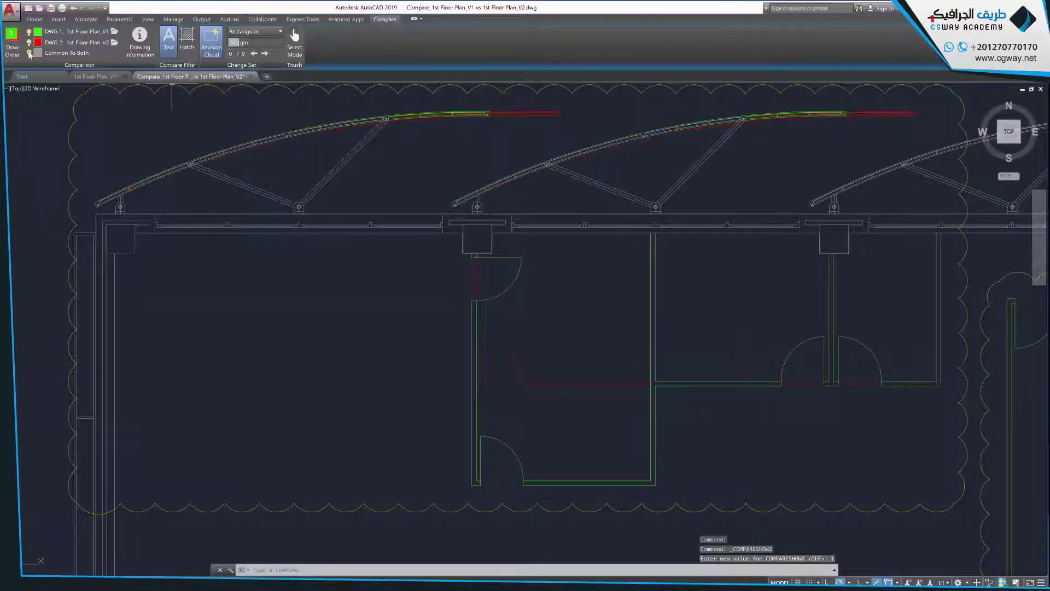
left_click(30, 53)
left_click(29, 53)
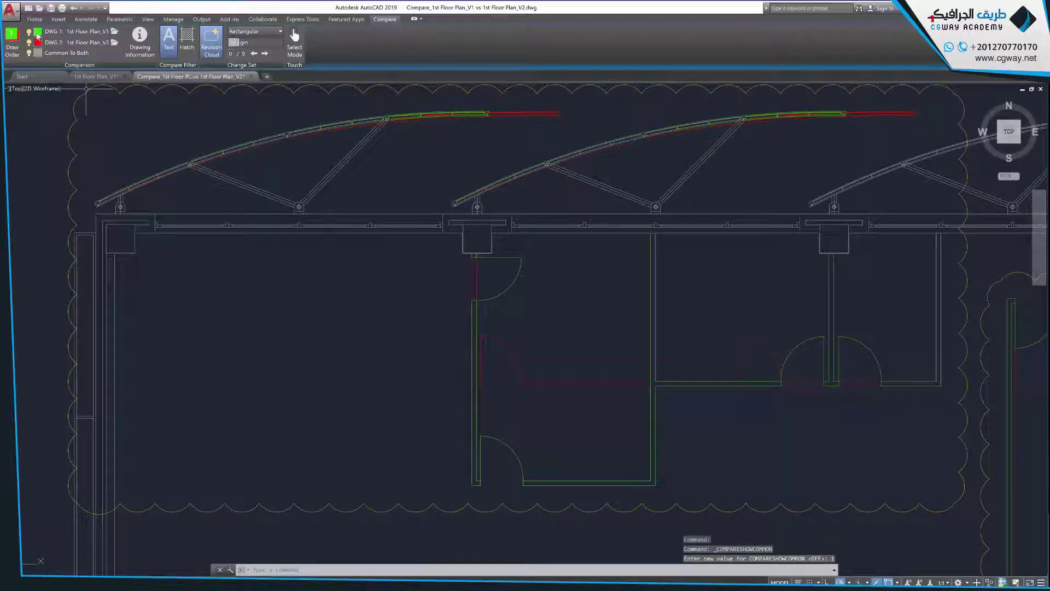
Step: Keep green for DWG 1 objects and zoom out to the whole upper floor plan
left_click(37, 33)
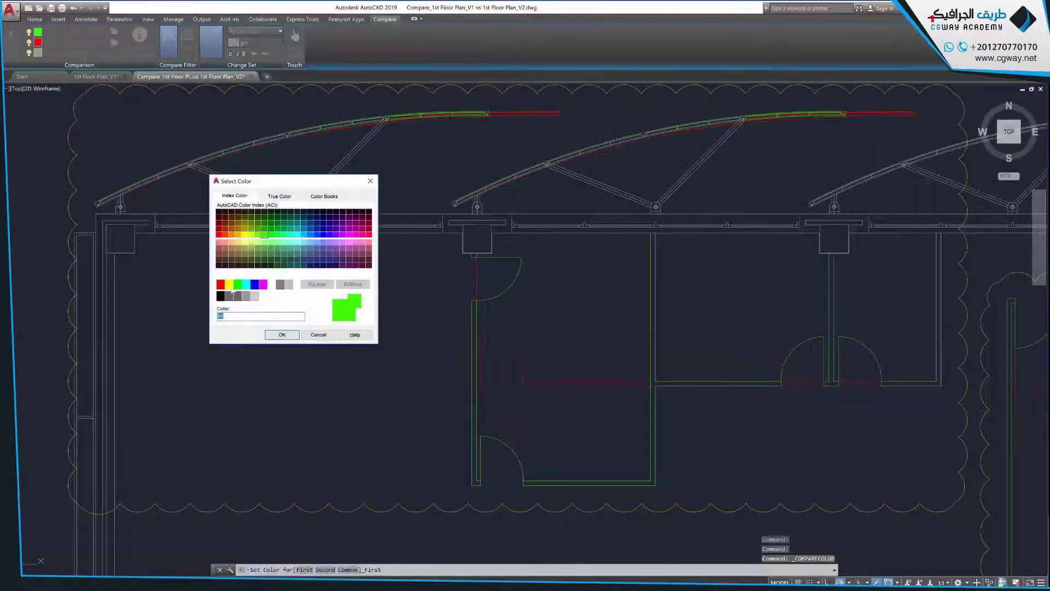
left_click(281, 335)
scroll(475, 429, "down", 5)
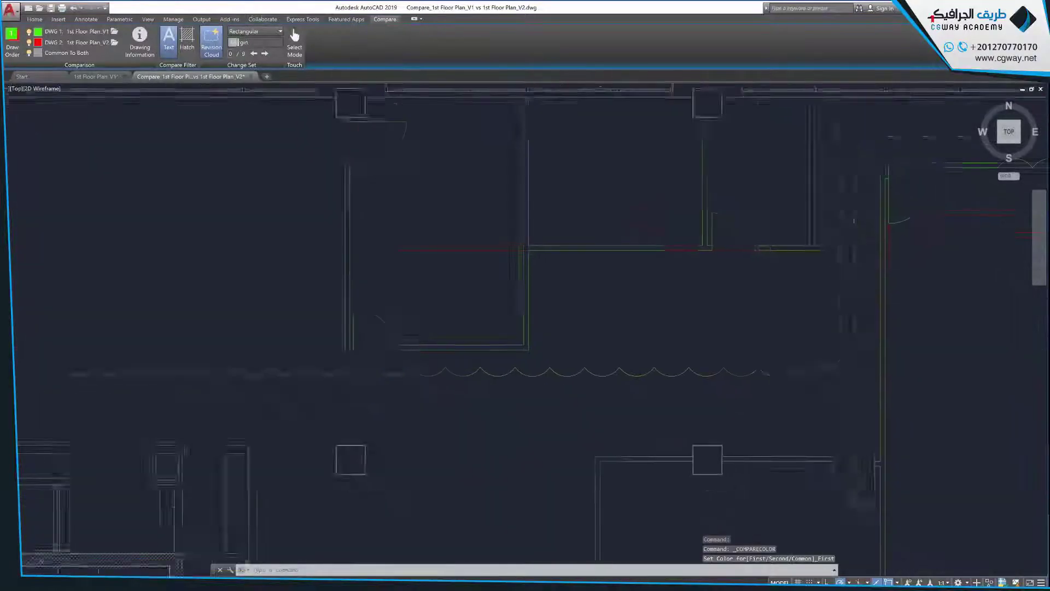
scroll(426, 347, "down", 4)
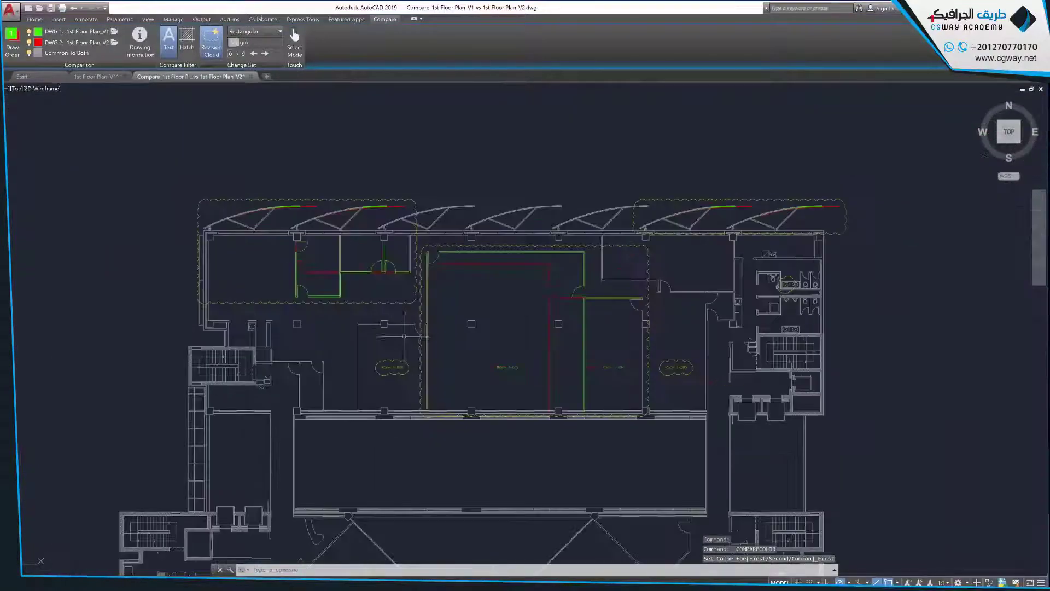
middle_click_drag(465, 350, 324, 250)
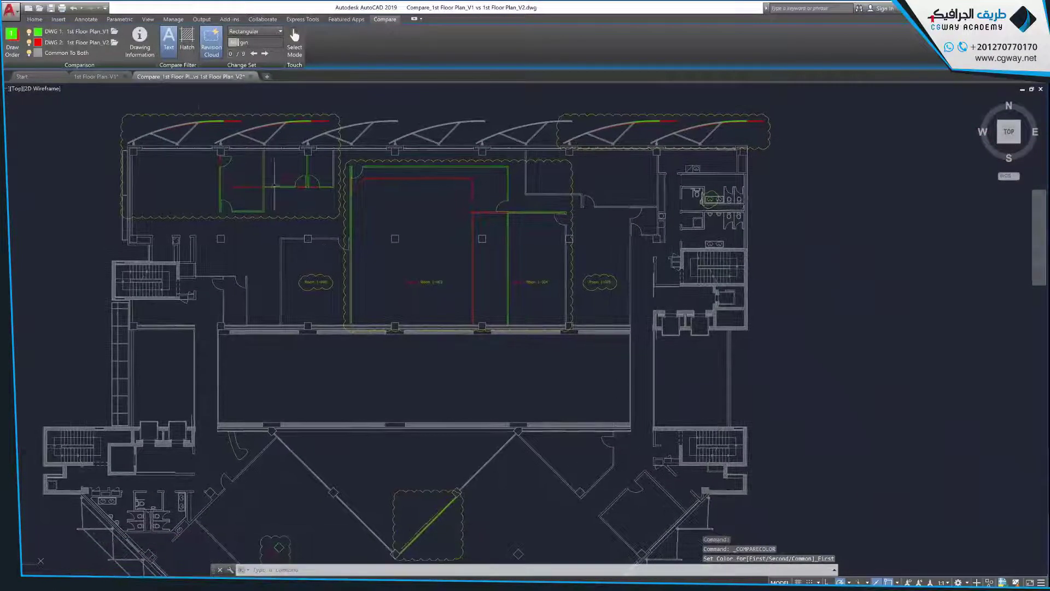
Step: Turn comparison hatch differences on, then off again
left_click(187, 41)
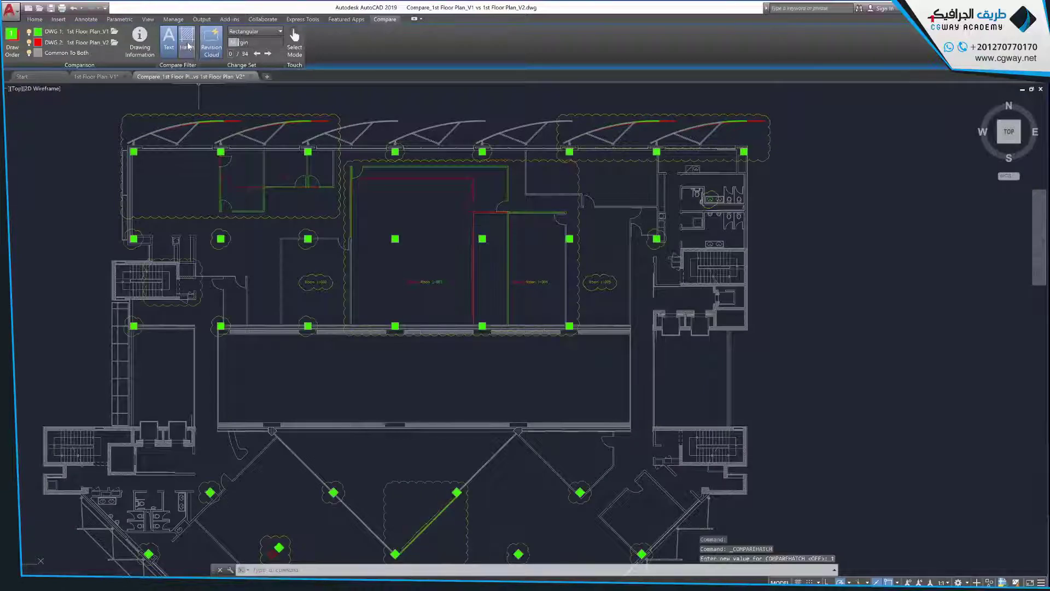
left_click(188, 46)
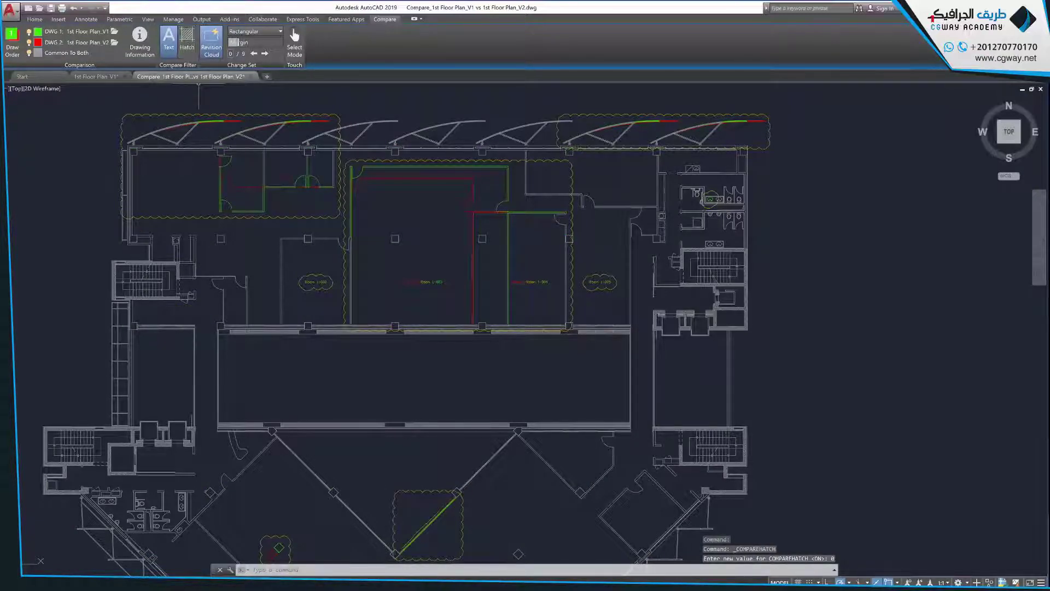
middle_click_drag(251, 195, 239, 202)
Step: Reduce the Change Set revision cloud margin so differences regroup into 10 change sets
scroll(239, 203, "up", 4)
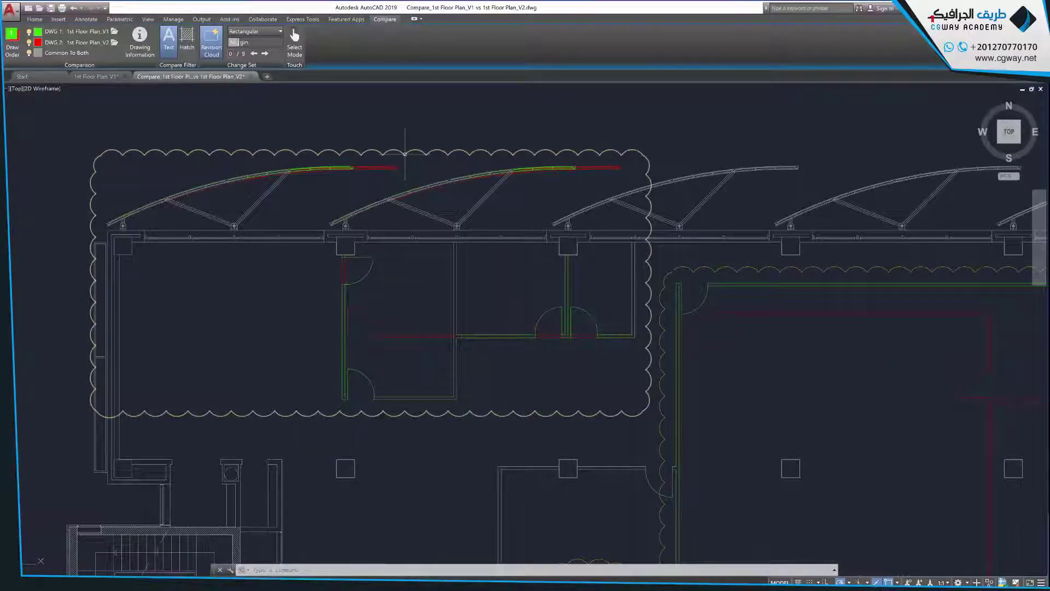
left_click(403, 154)
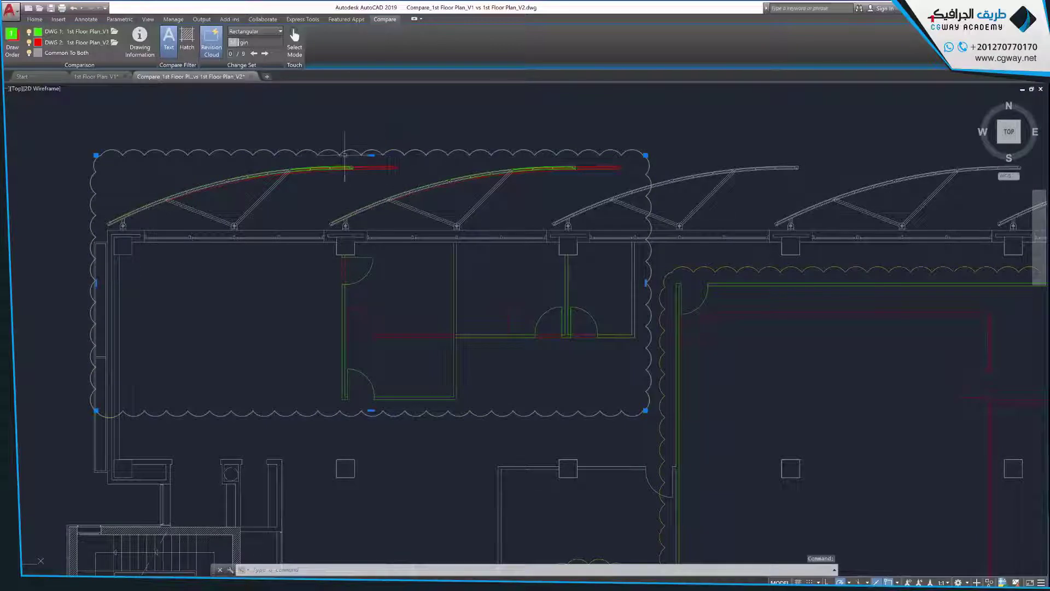
key("Escape")
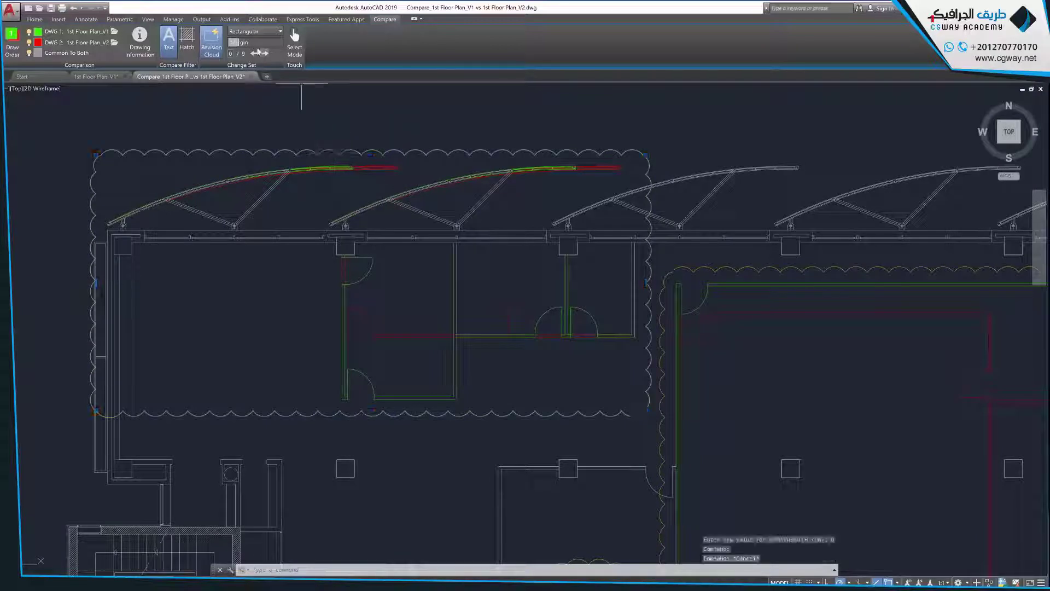
left_click_drag(235, 43, 232, 42)
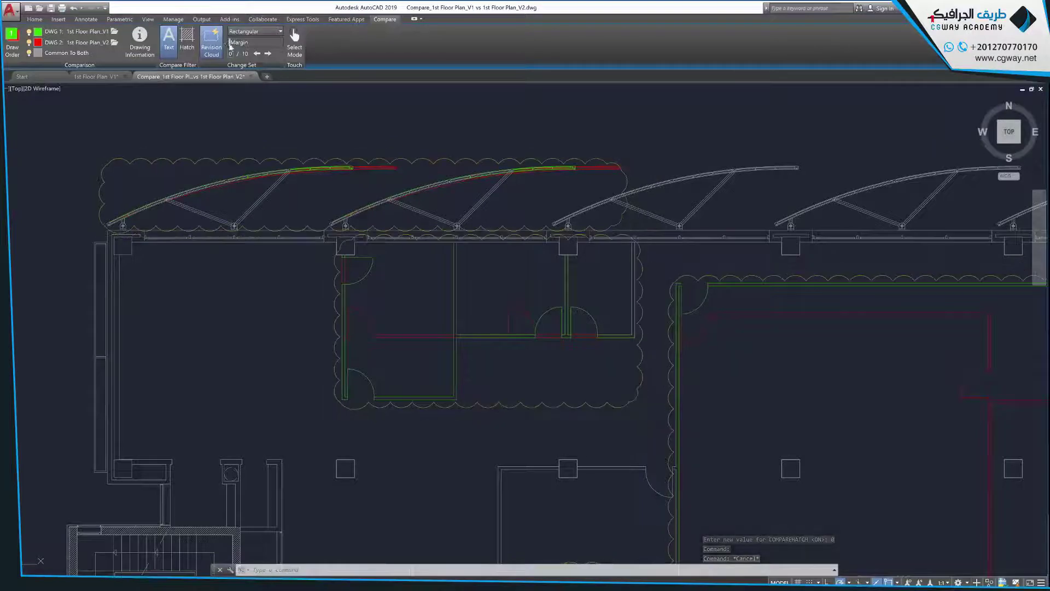
scroll(546, 235, "down", 5)
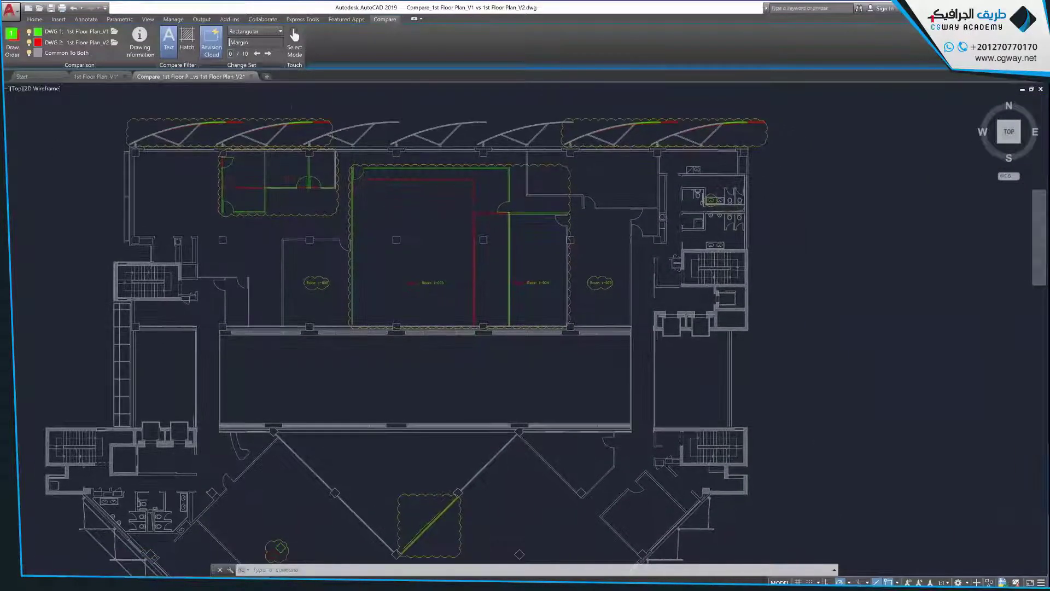
Step: Switch the revision cloud shape from Rectangular to Polygonal and zoom in on the changed rooms
left_click(255, 31)
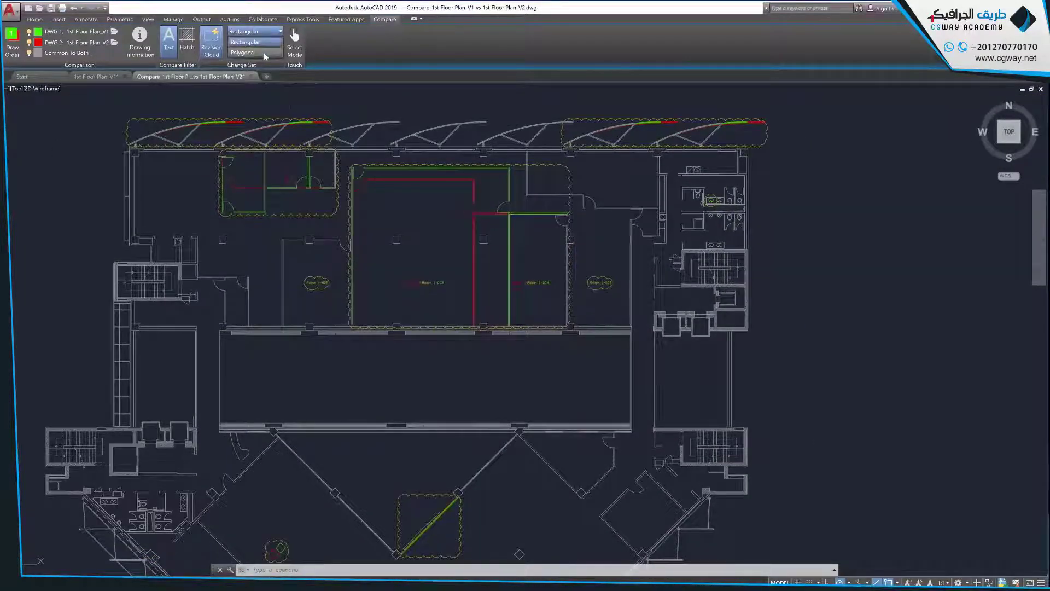
left_click(242, 52)
scroll(470, 287, "up", 5)
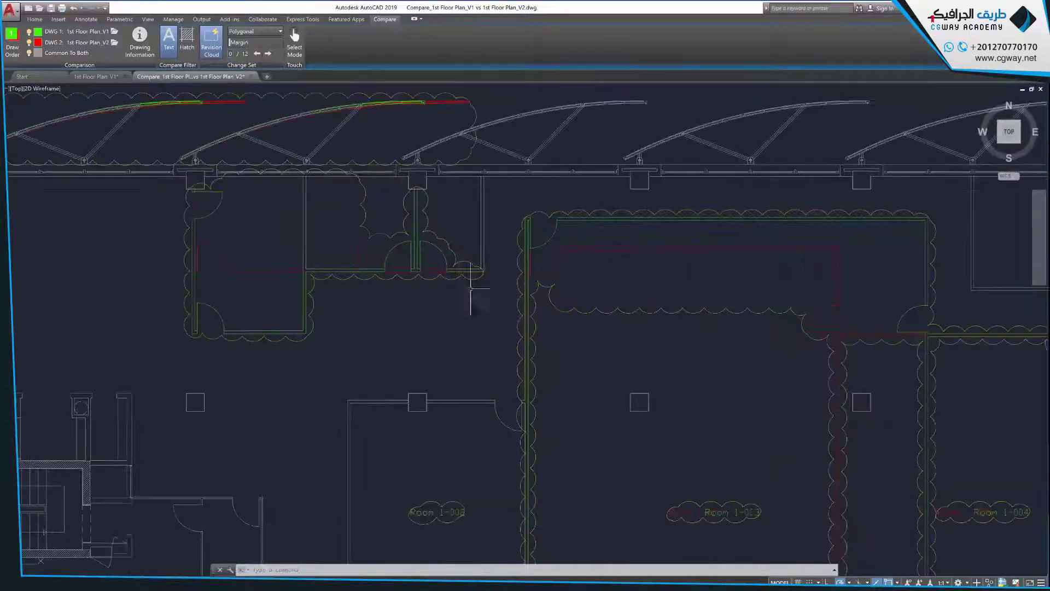
scroll(469, 281, "up", 2)
middle_click_drag(468, 281, 521, 287)
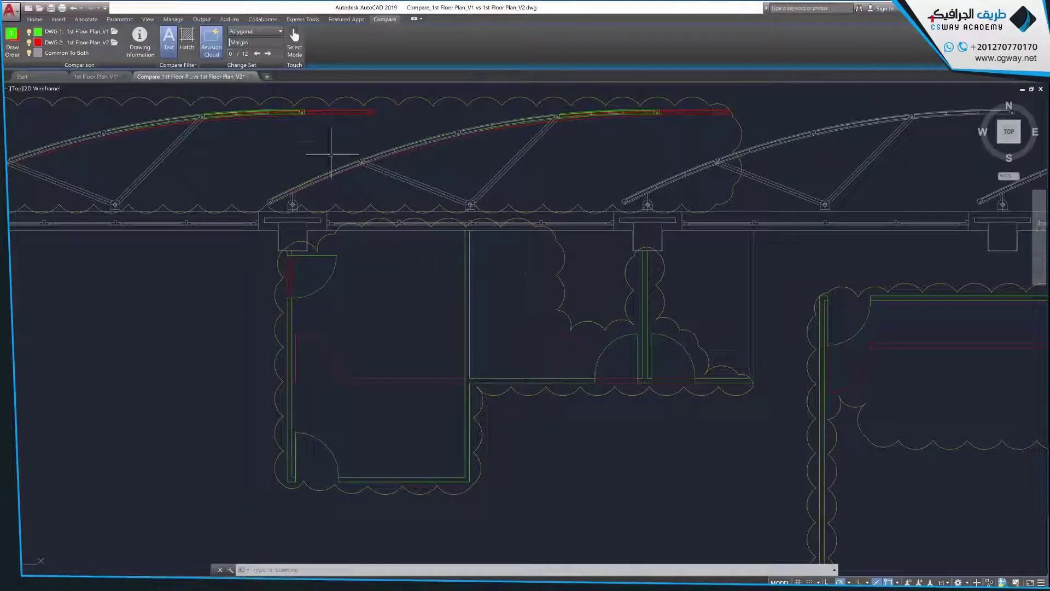
Step: Zoom to each change set in turn, advancing through six changed areas of the floor plan
left_click(268, 54)
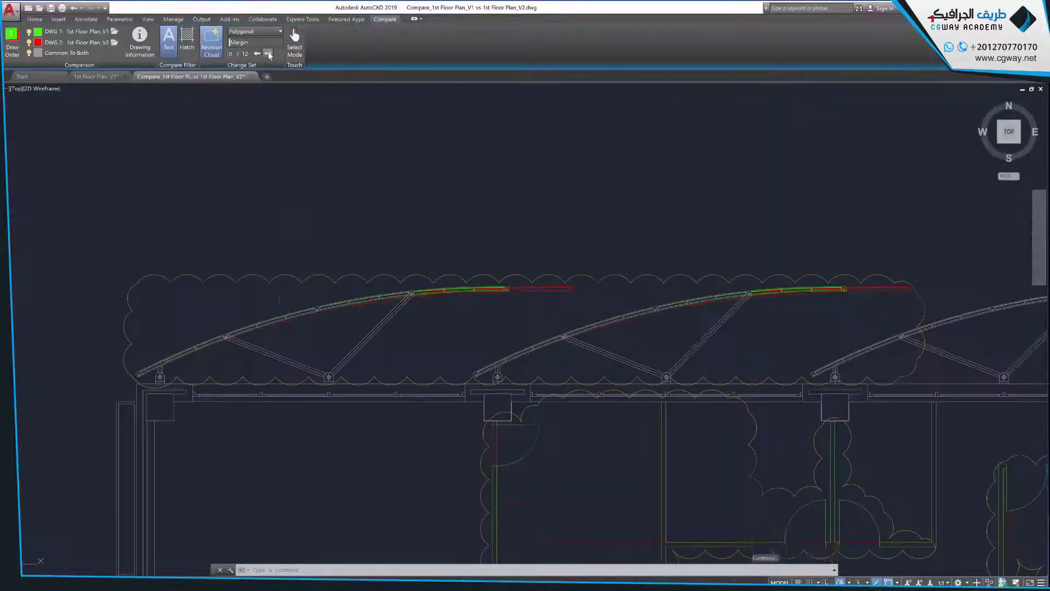
left_click(268, 54)
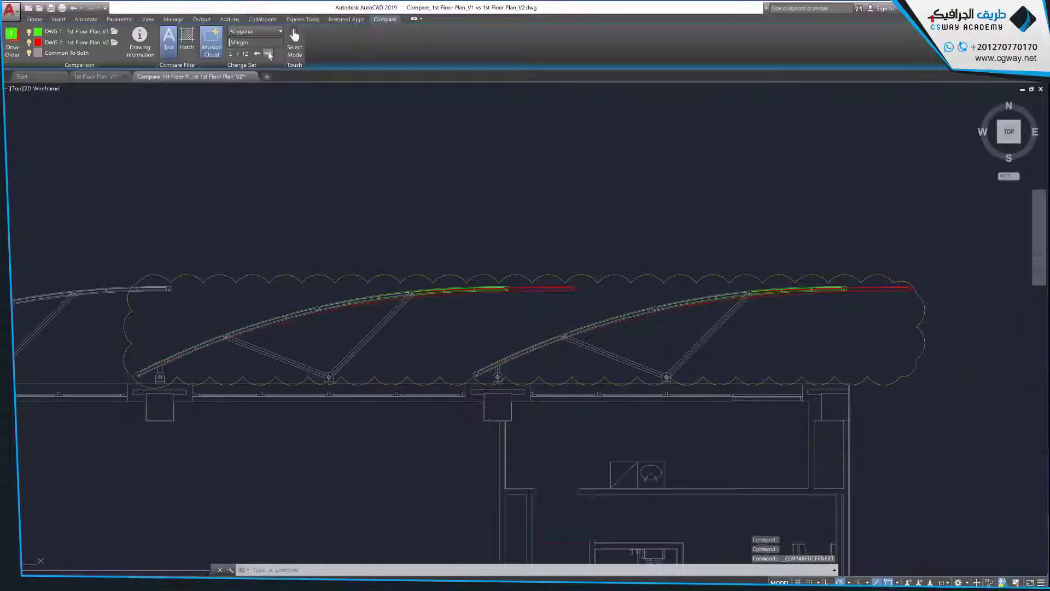
left_click(268, 54)
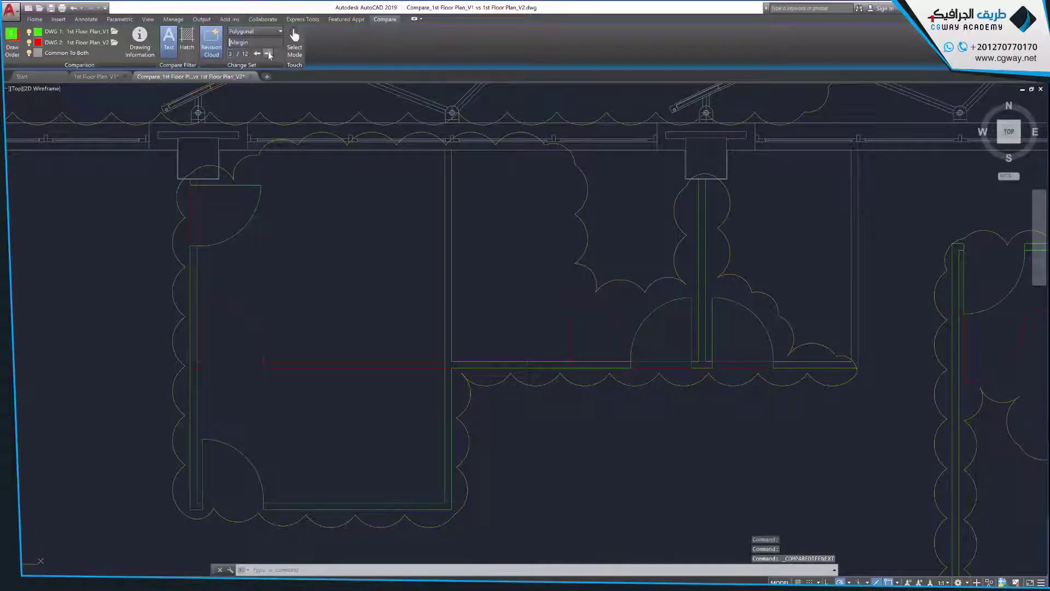
left_click(268, 54)
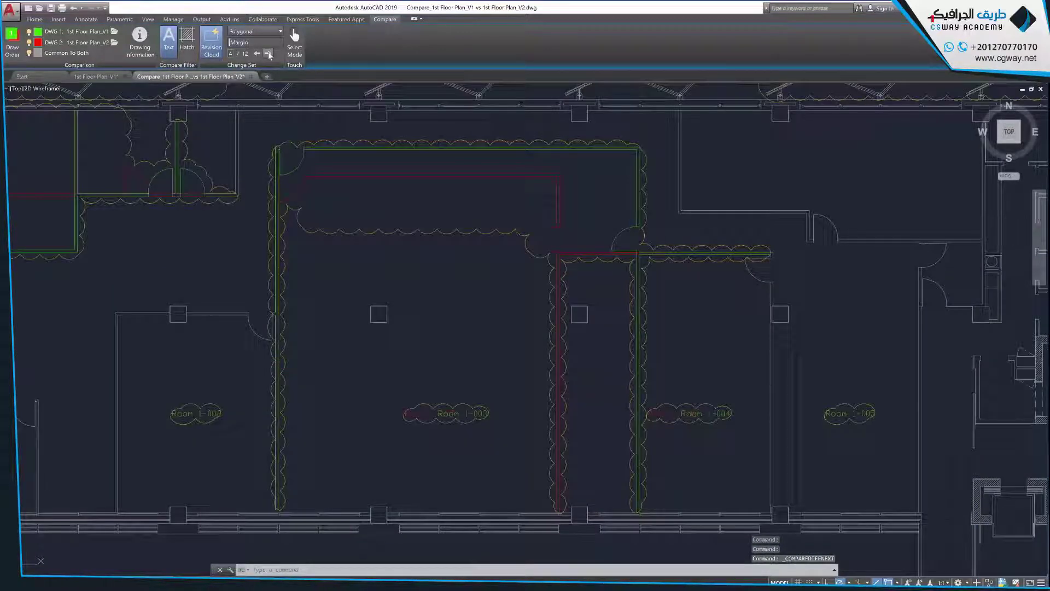
left_click(268, 54)
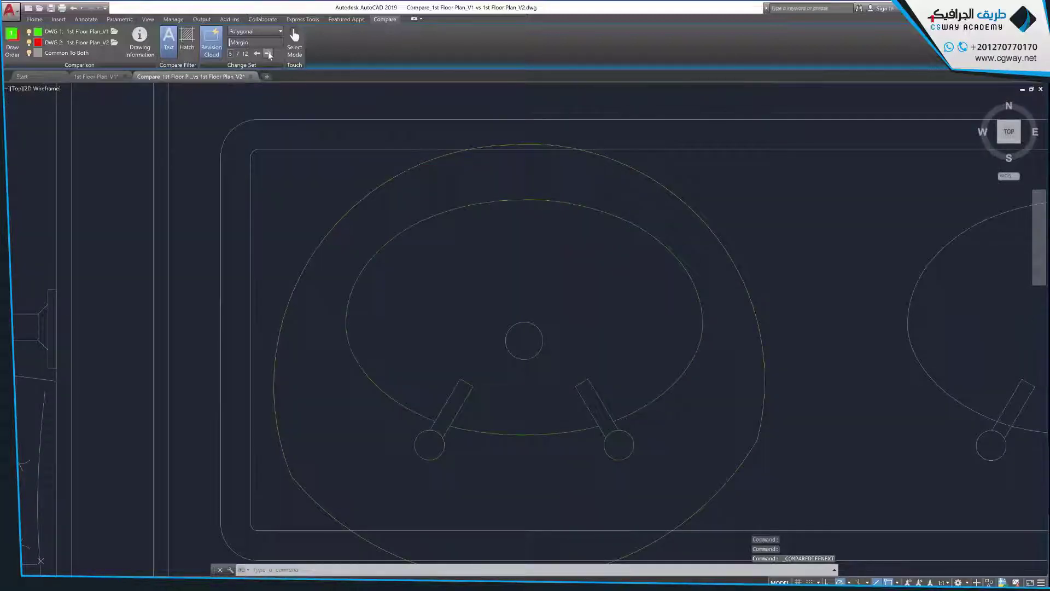
left_click(268, 54)
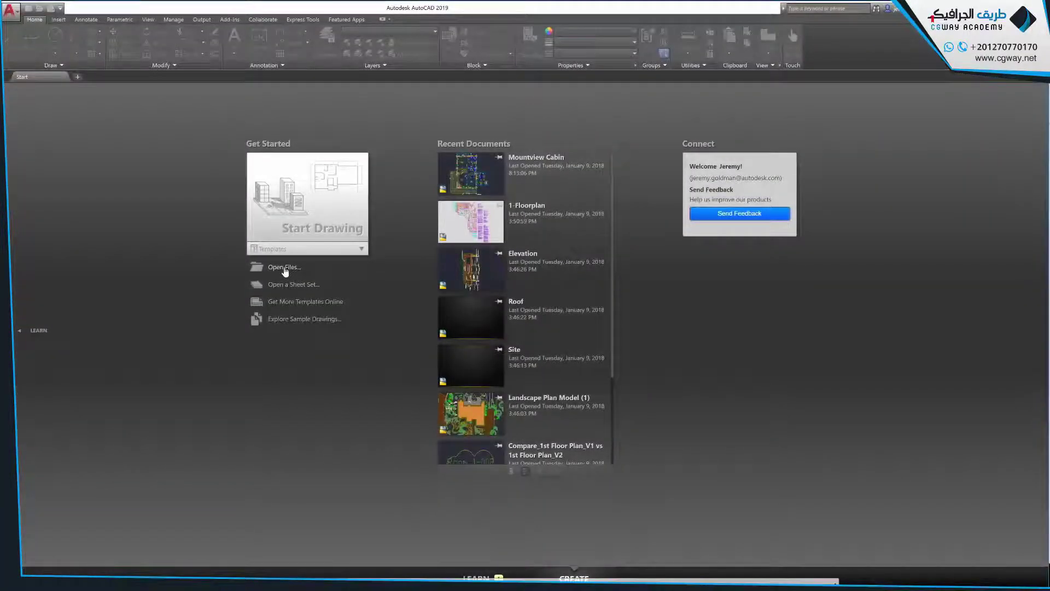
Step: Open the Mountview Cabin drawing from the Select File dialog
left_click(285, 268)
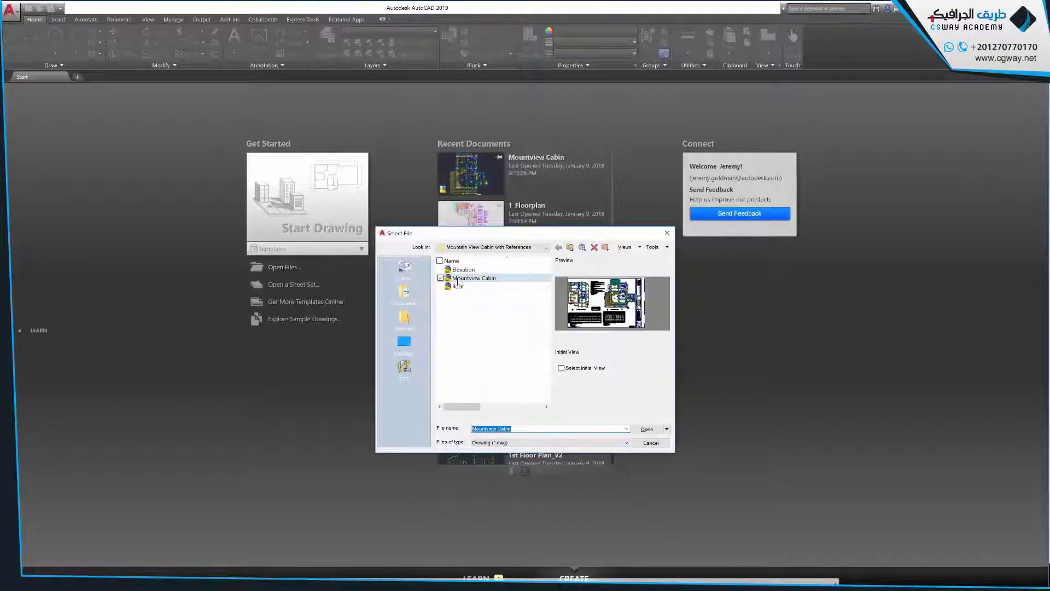
left_click(647, 430)
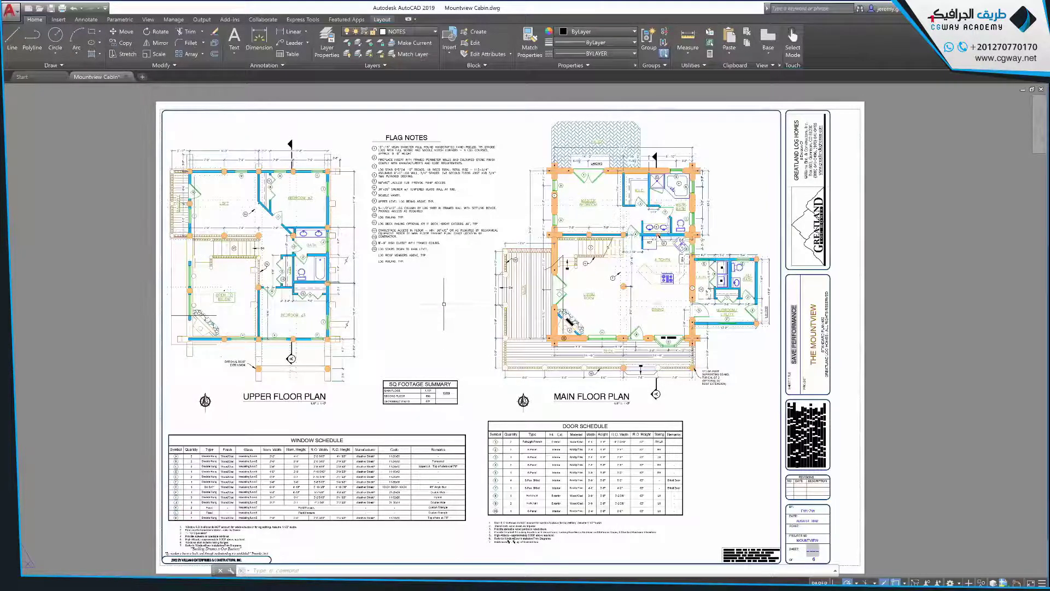
Step: Share Mountview Cabin as a new shared view under its default name and view it in the browser
left_click(260, 20)
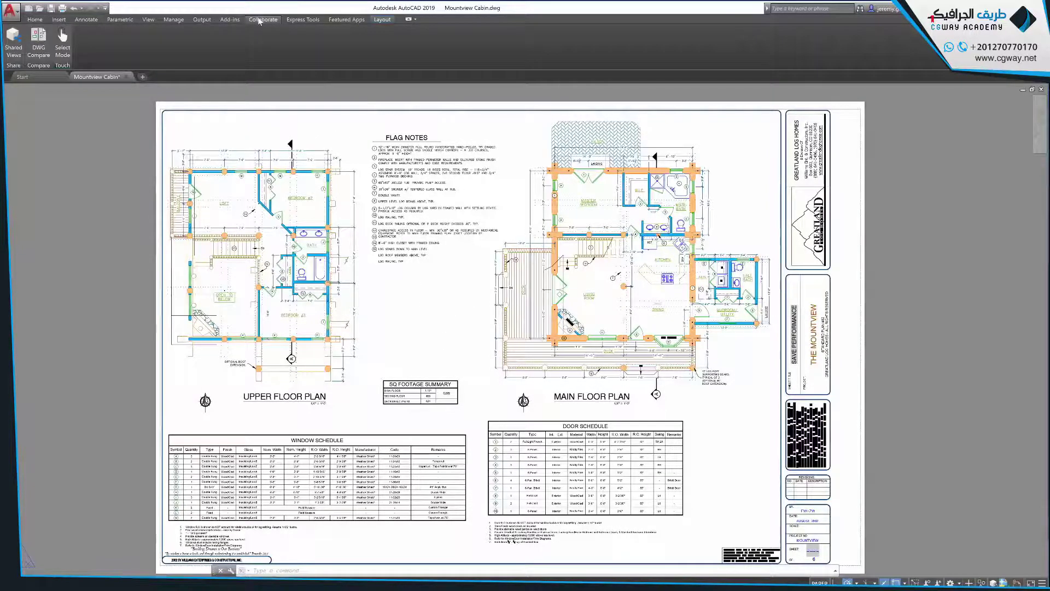
left_click(12, 41)
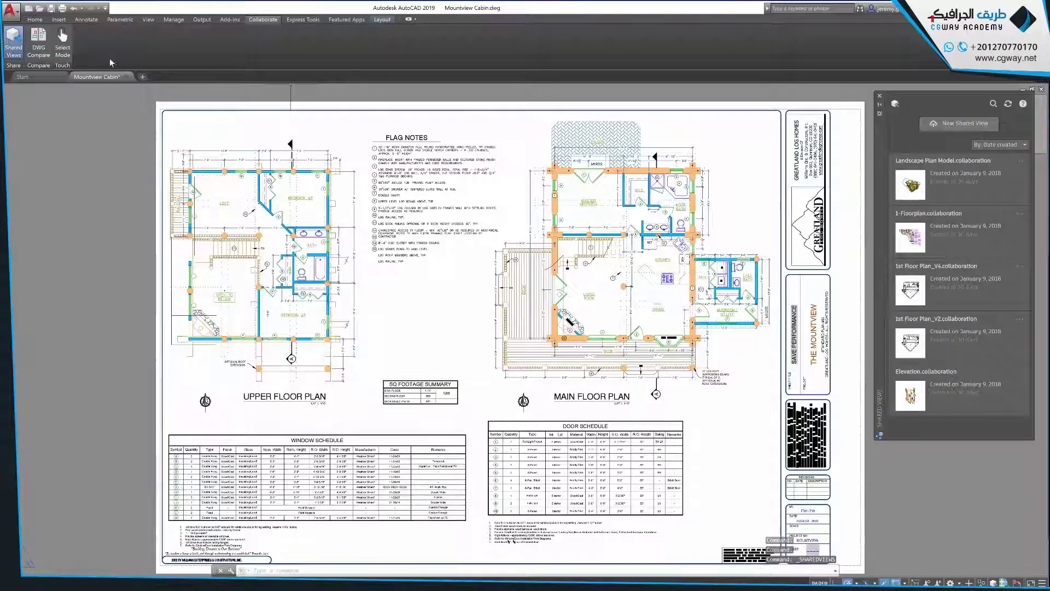
left_click(969, 124)
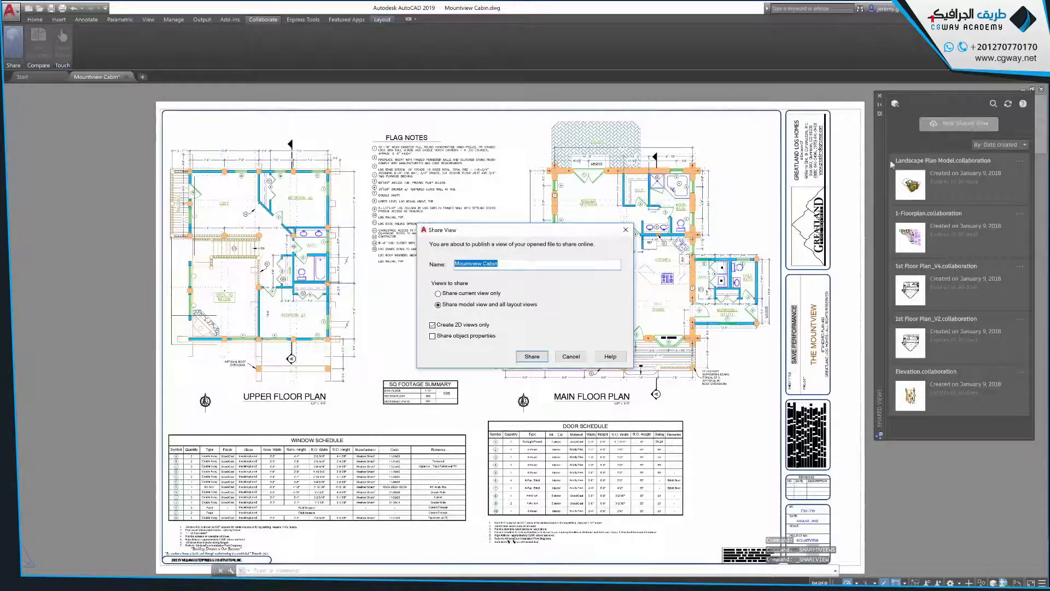
left_click(532, 356)
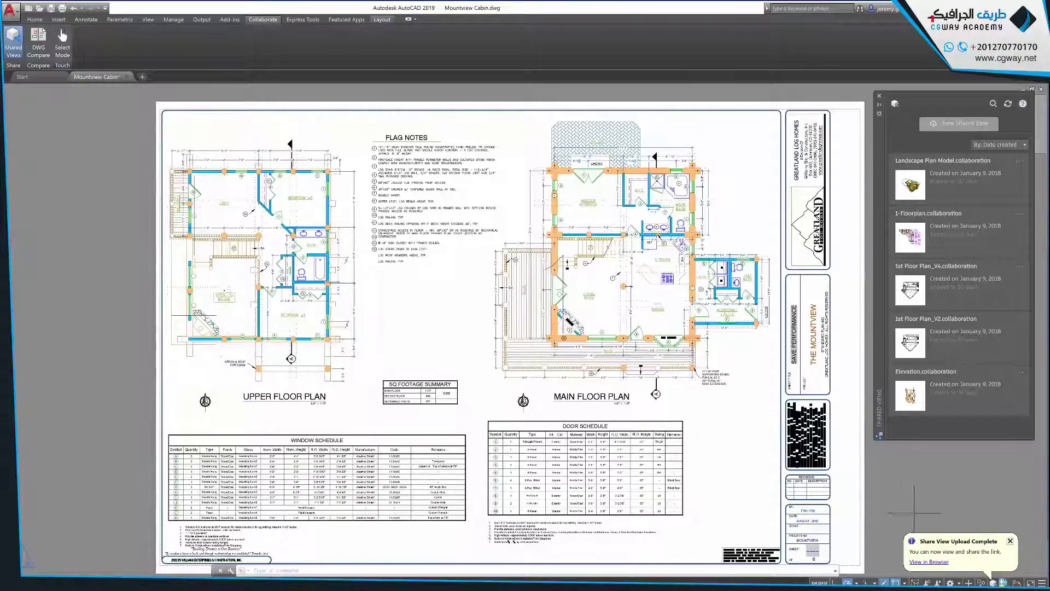
left_click(946, 561)
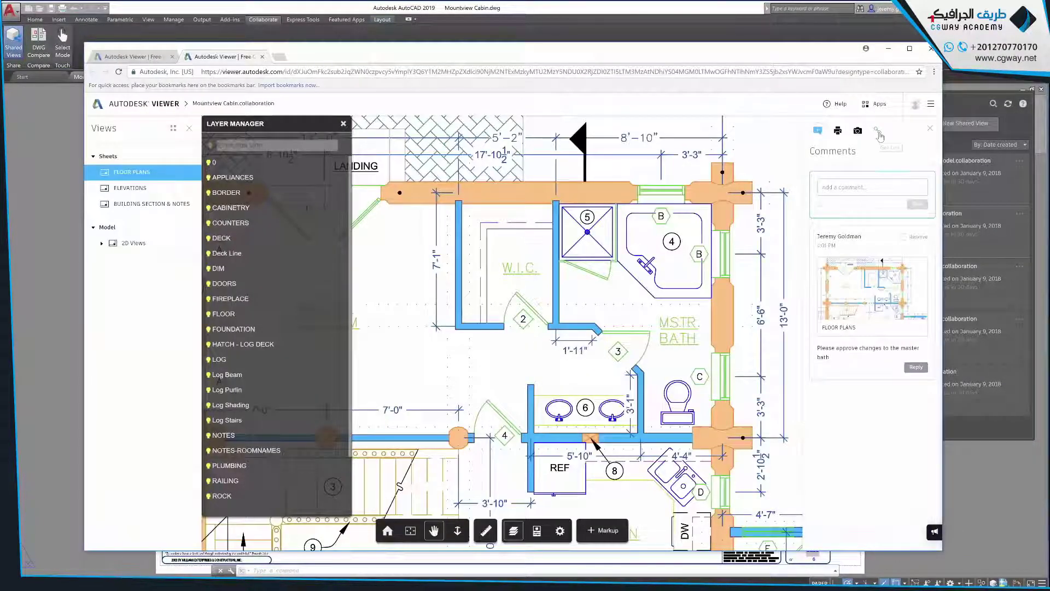
Step: Copy the shared view's link and post a comment requesting approval of changes to the master bath
left_click(878, 134)
left_click(879, 244)
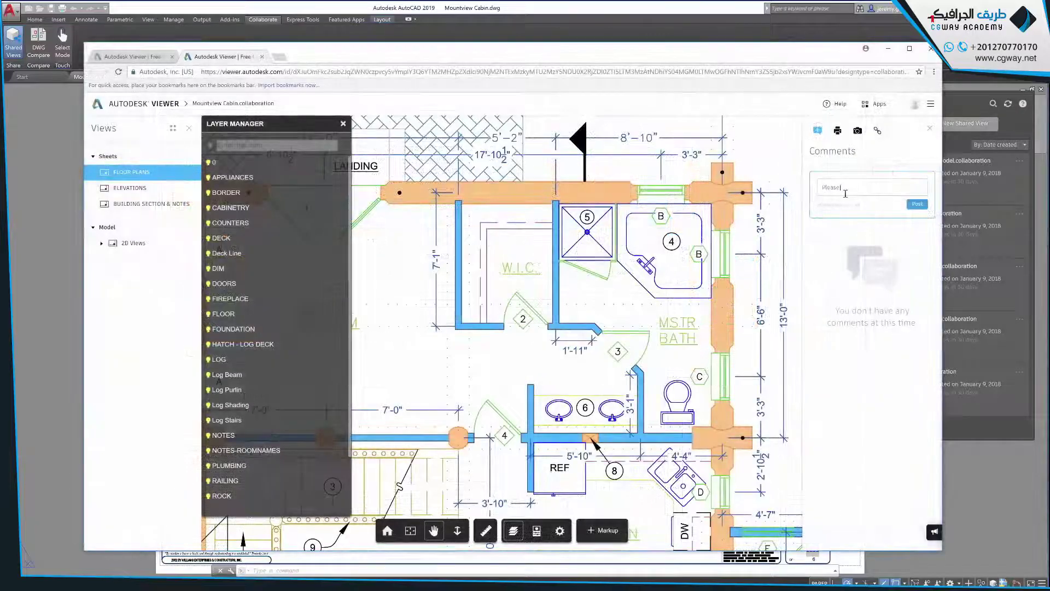
type("anges to the master bath")
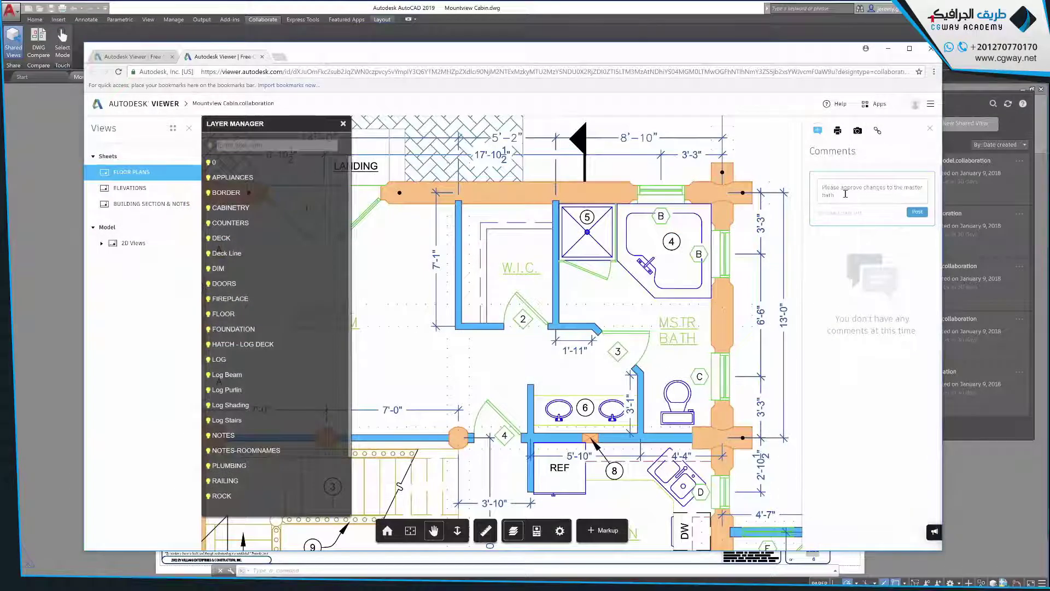
left_click(917, 212)
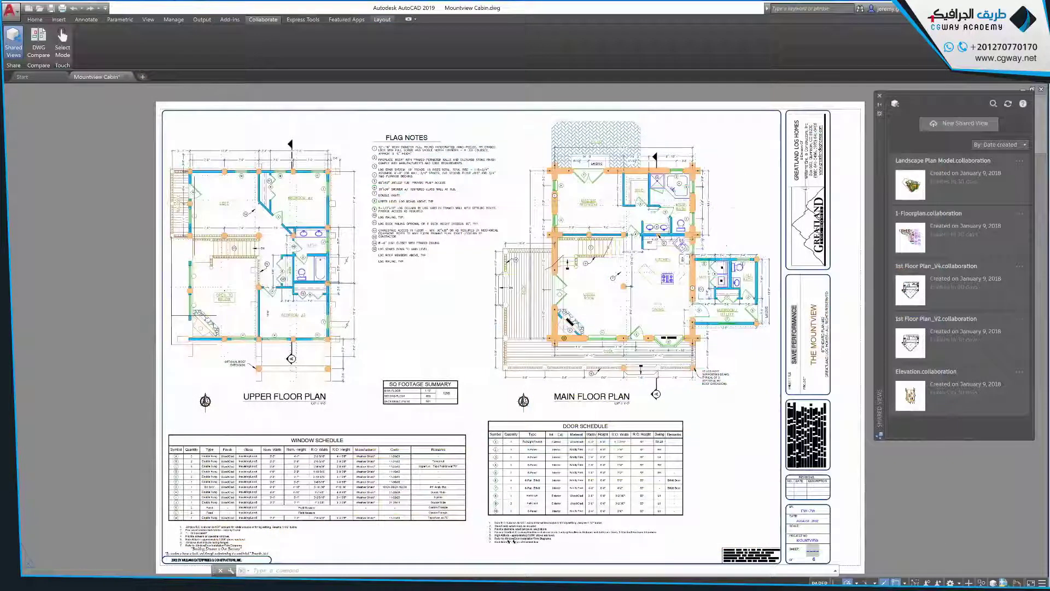
Step: Refresh the Shared Views palette, open Mountview Cabin's one comment, and start a reply
left_click(1009, 105)
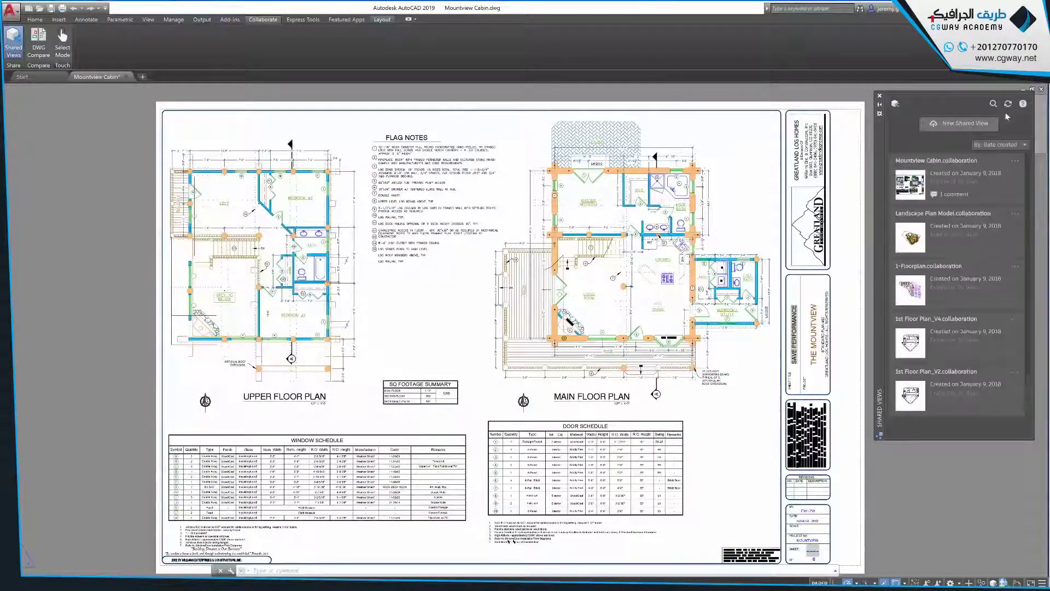
left_click(961, 196)
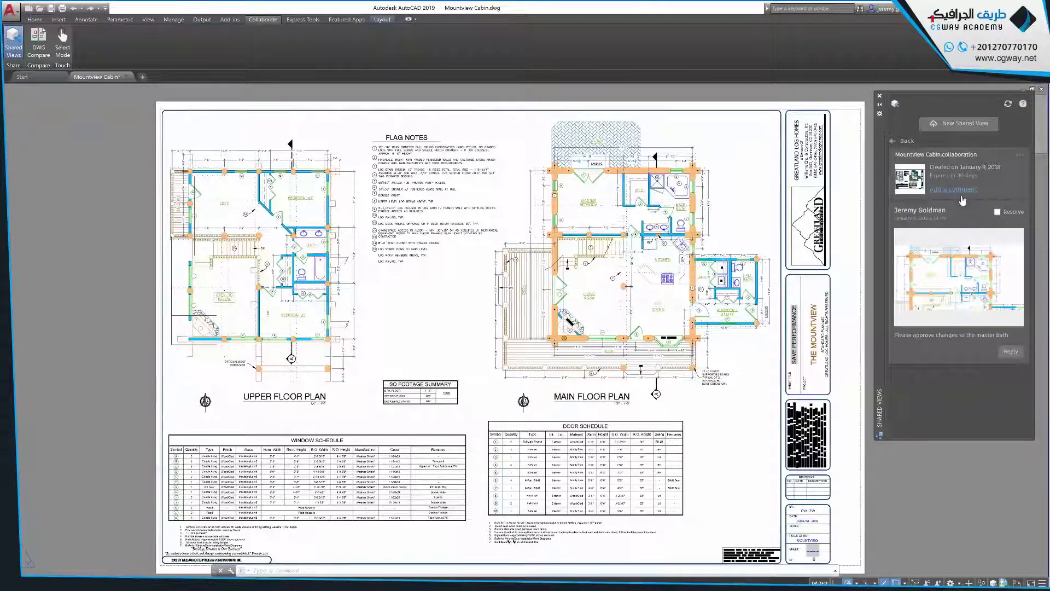
left_click(1010, 351)
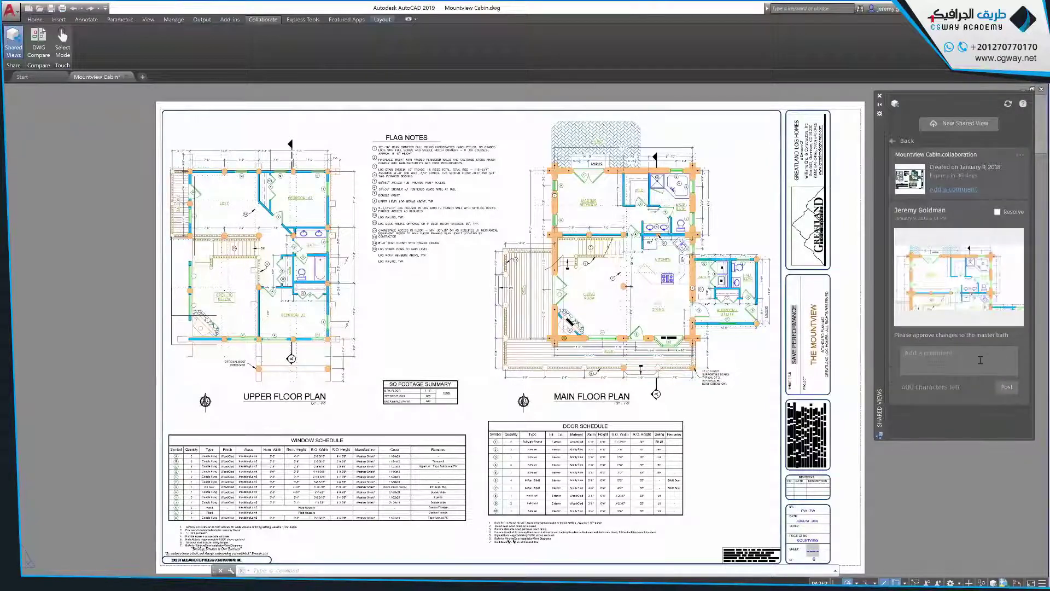